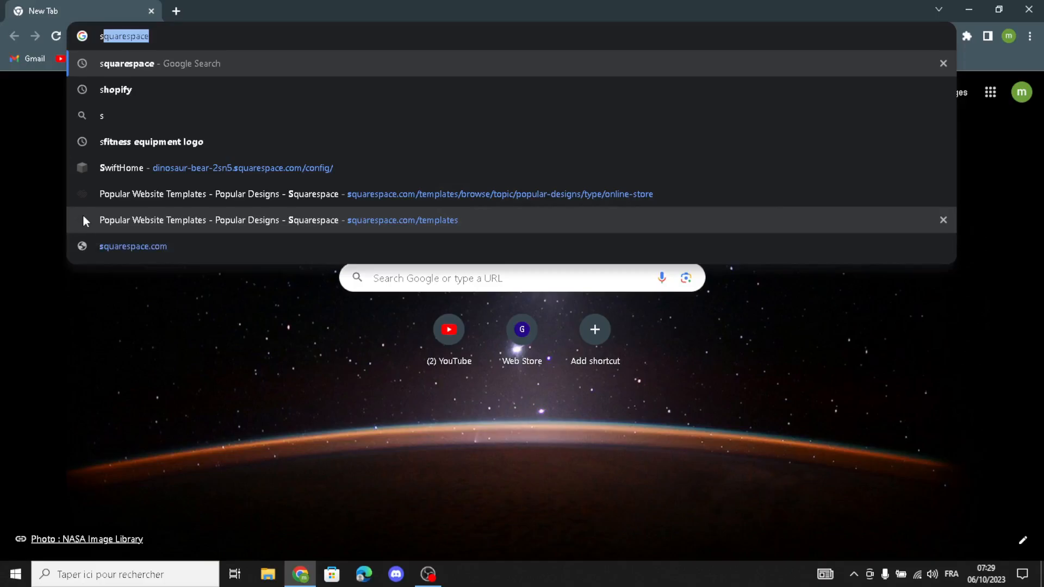
Search the web for squarespace, open the Squarespace website builder site and go to its templates.
left_click(186, 65)
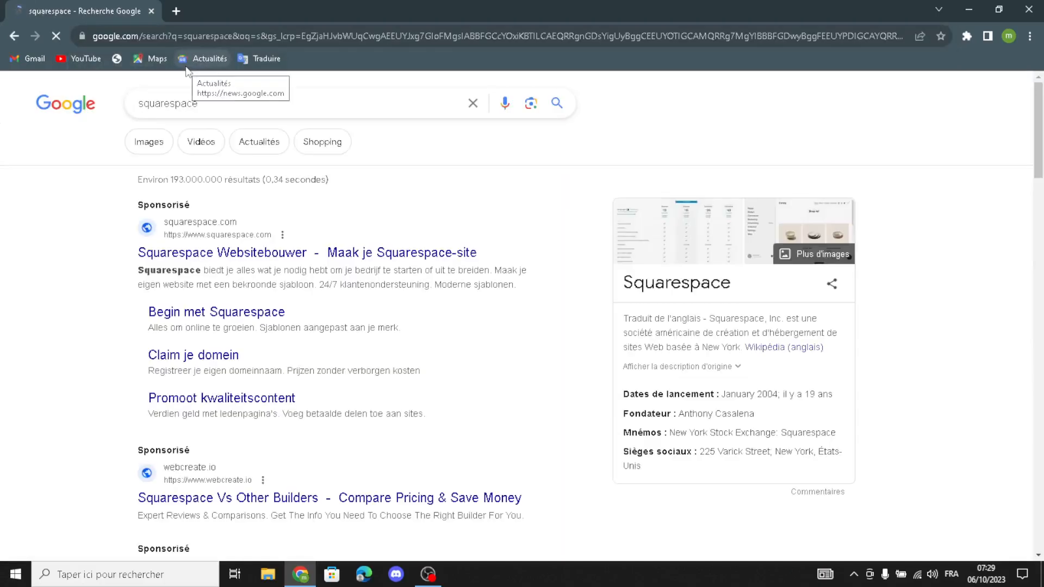
left_click(303, 263)
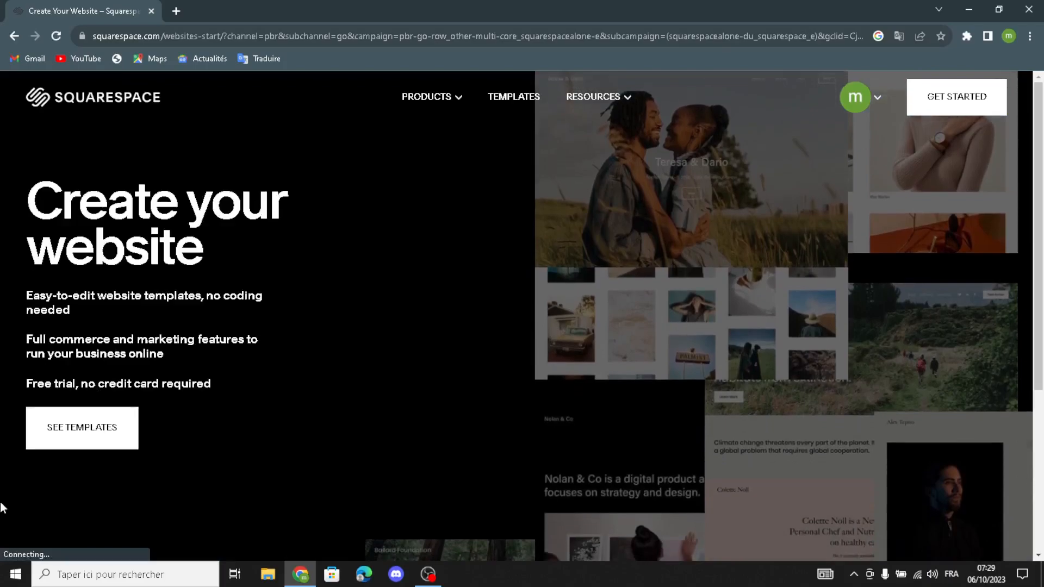
left_click(83, 433)
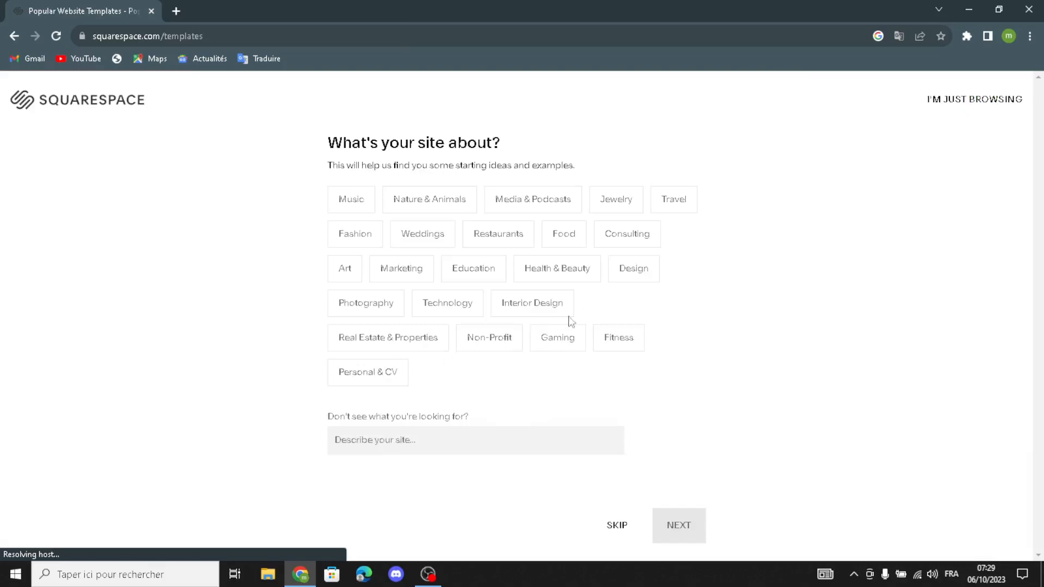
Choose Technology as the site topic, describe the site as "tech gadgets and accessories" and submit the answer.
left_click(444, 319)
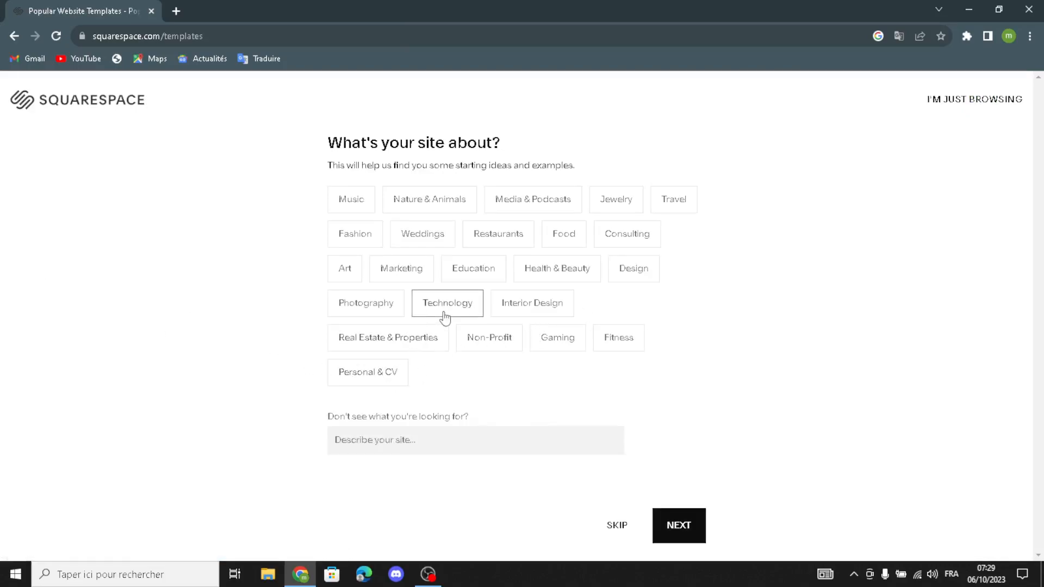
left_click(384, 436)
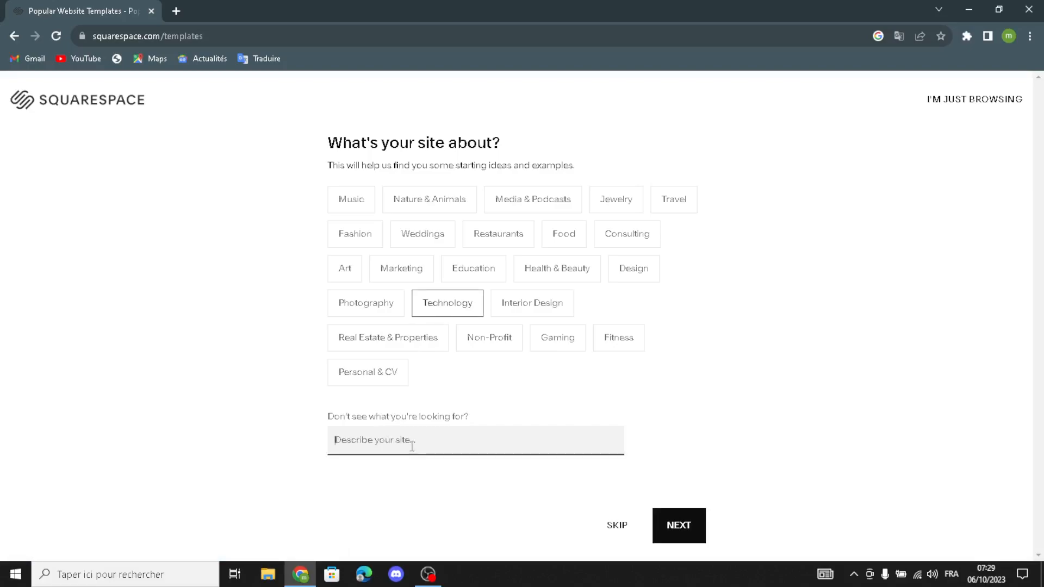
type("tech g")
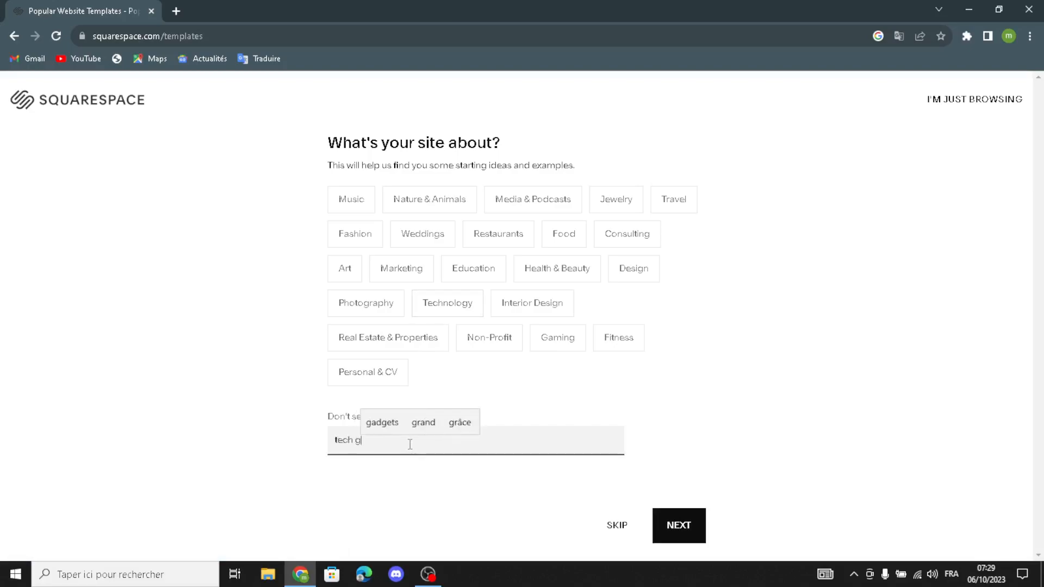
type("adgets ")
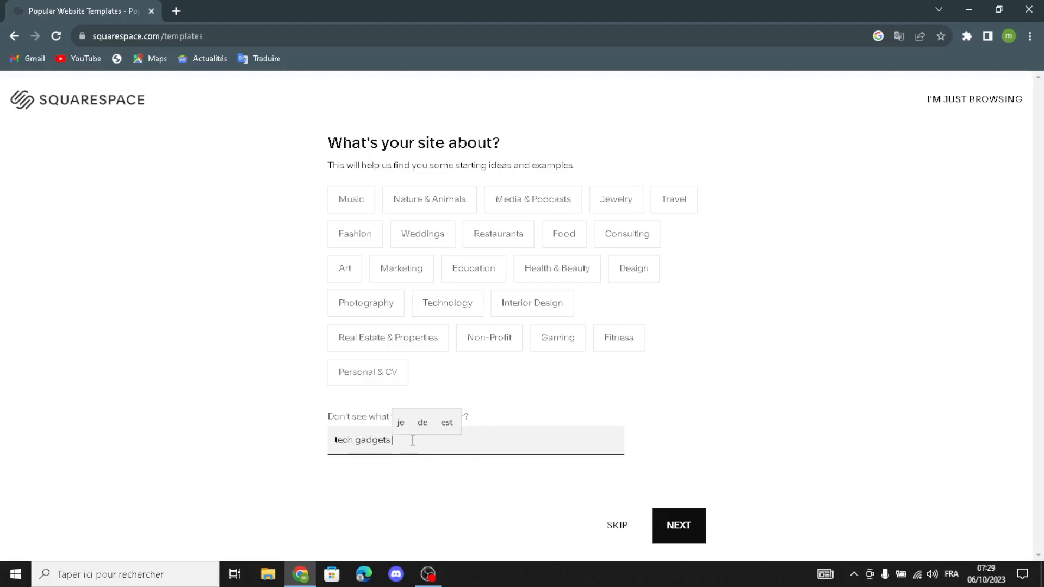
type("and acce")
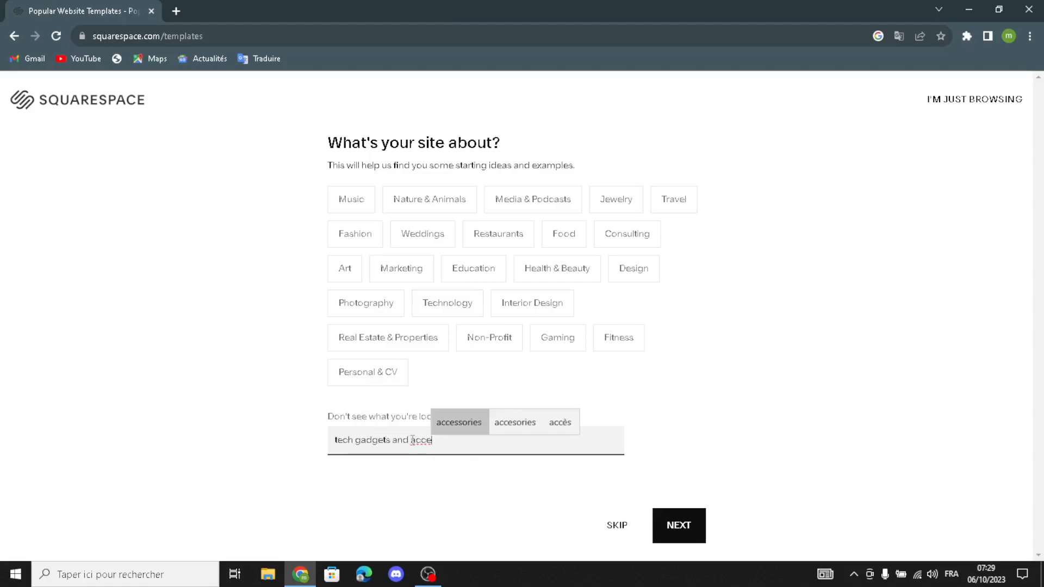
type("ssories")
key("Return")
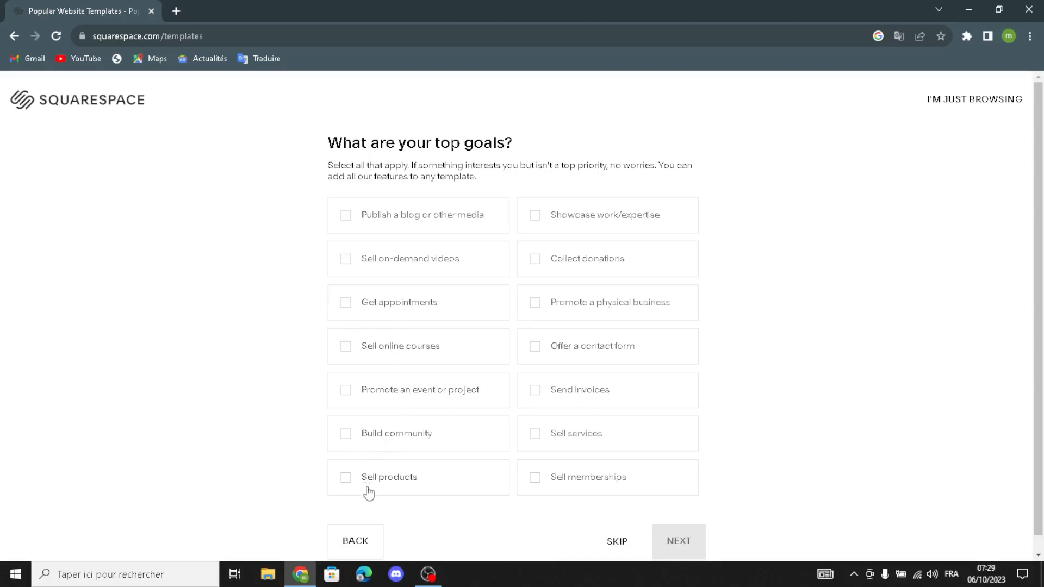
Set Sell products as the top goal and start building a custom template with Squarespace Blueprint, retrying the site creation if needed.
left_click(350, 483)
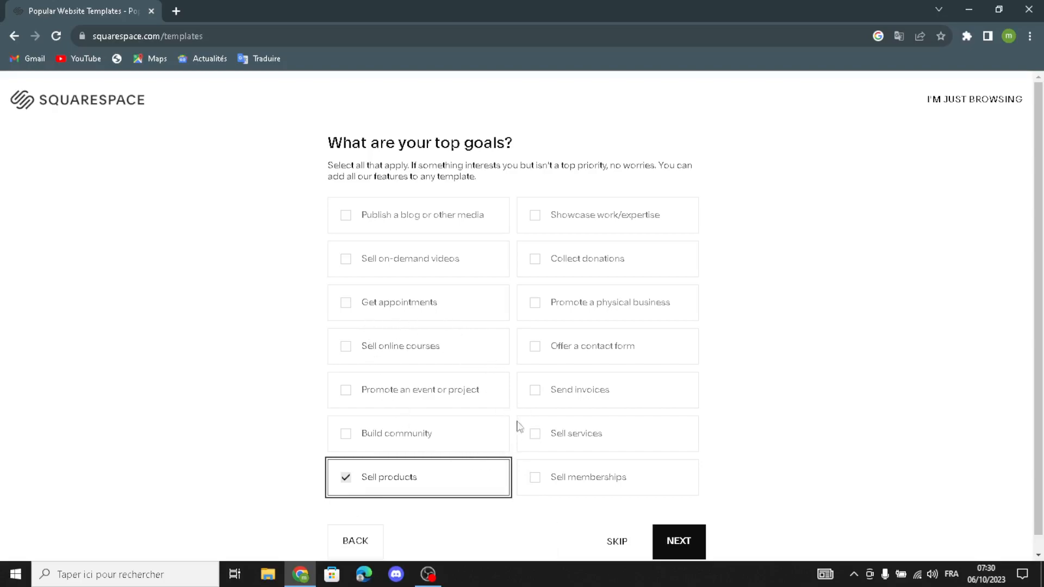
left_click(674, 550)
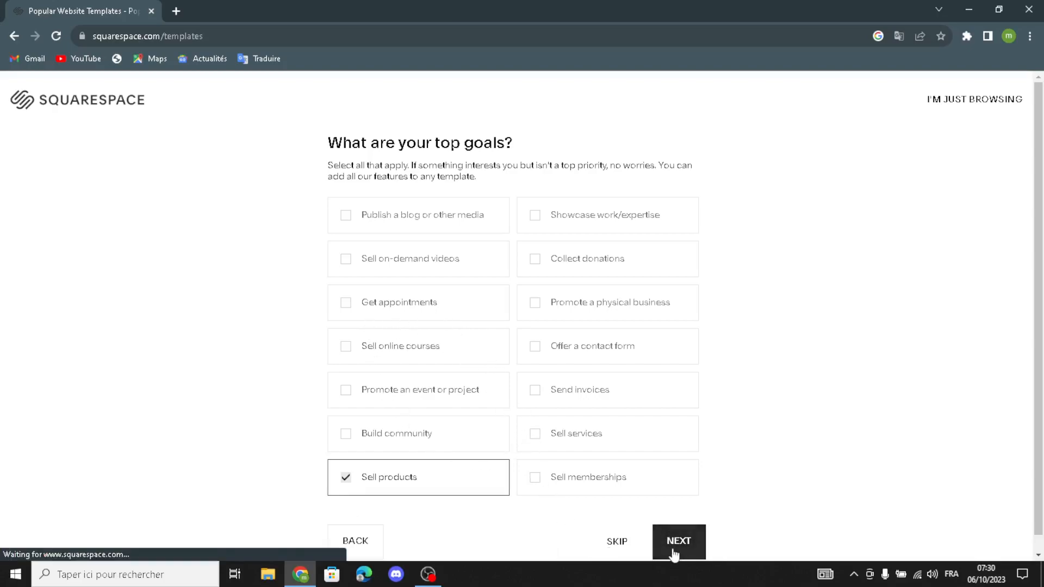
scroll(777, 315, "down", 1)
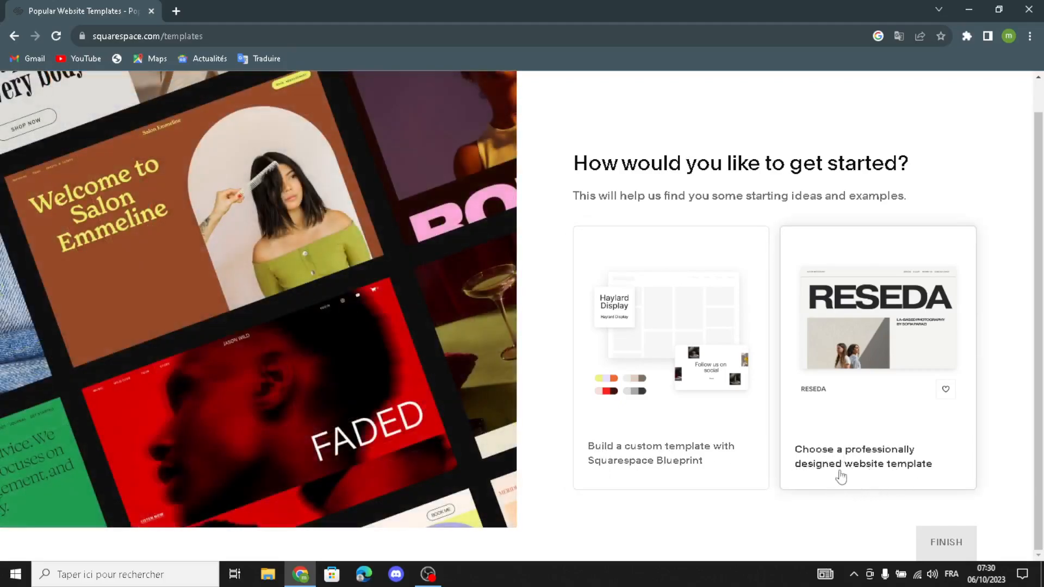
left_click(595, 310)
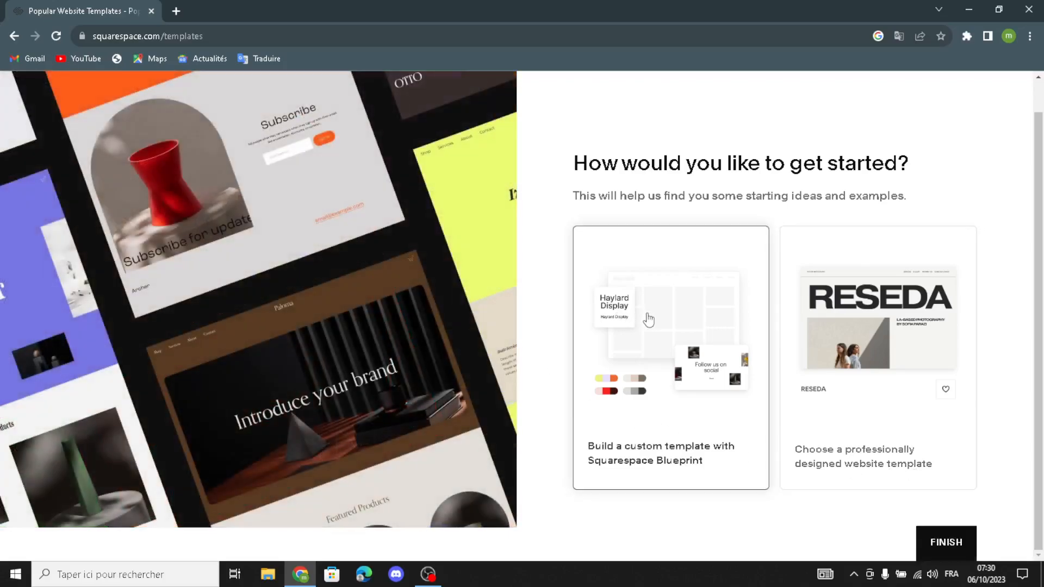
left_click(943, 544)
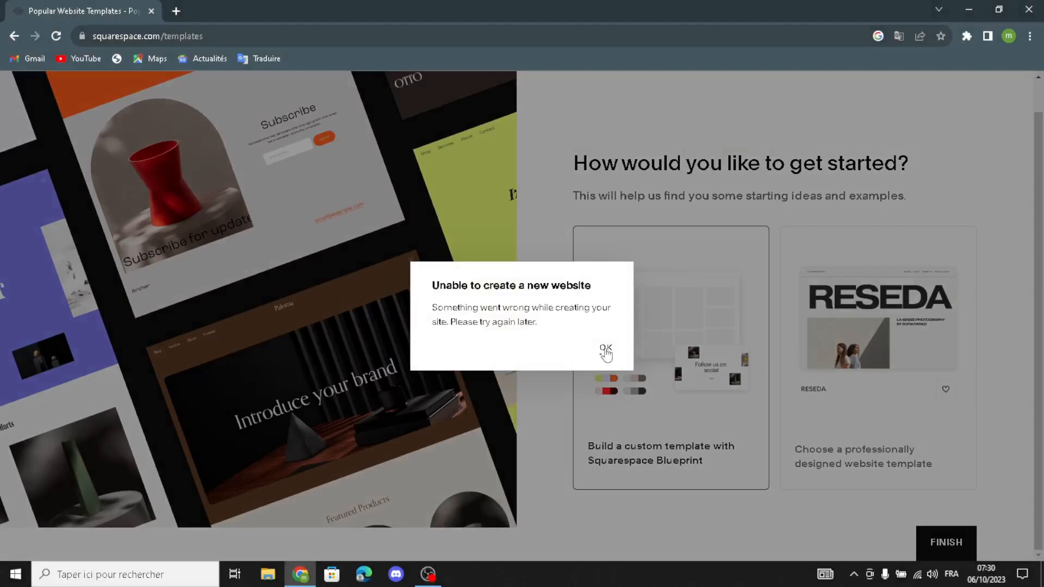
left_click(606, 352)
left_click(946, 542)
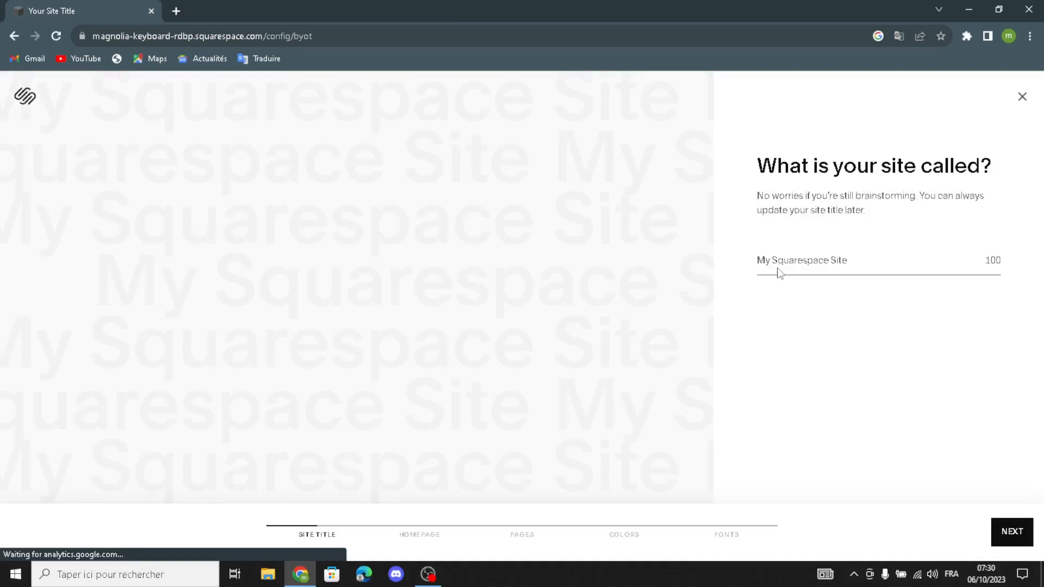
Name the site GizmoHub and give the homepage the plain grey intro section with a centred heading and button.
type("GizmoHub")
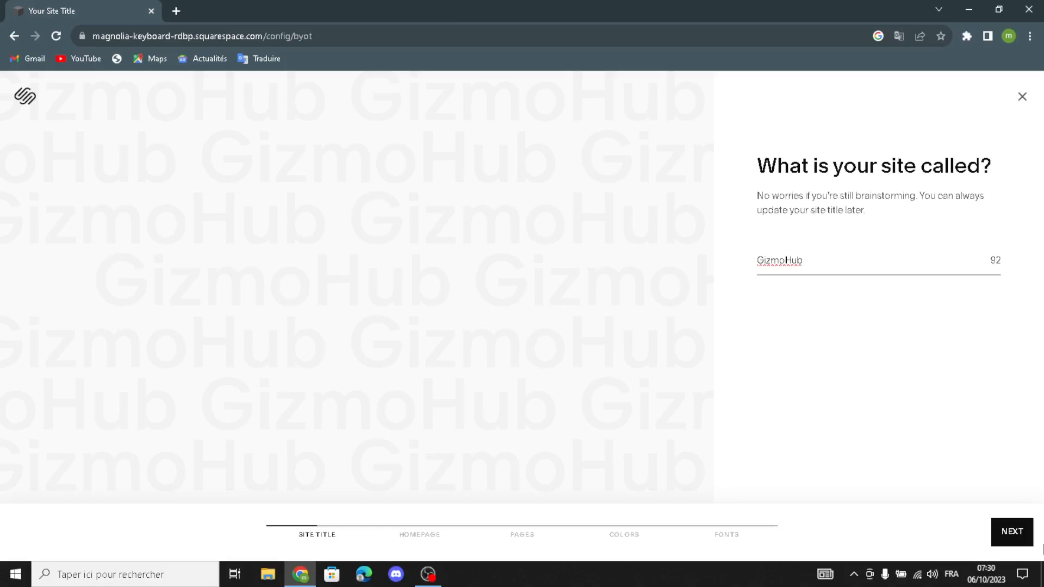
left_click(1011, 529)
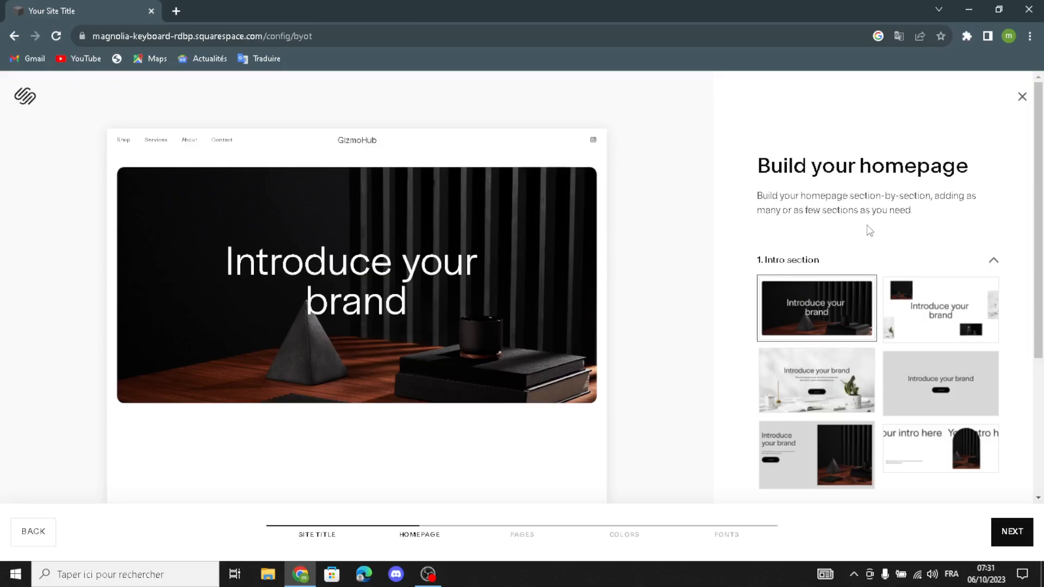
scroll(872, 244, "down", 1)
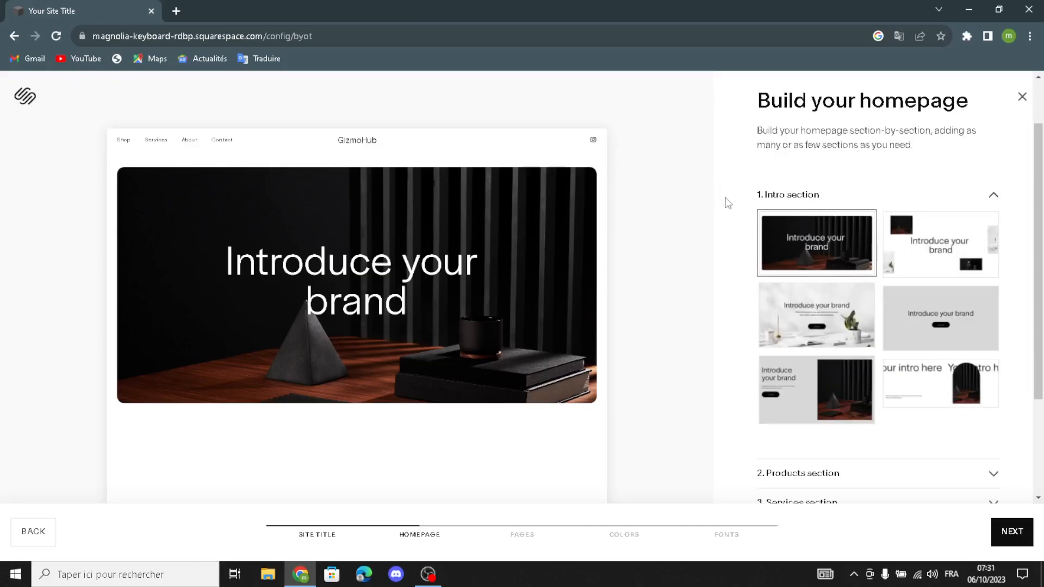
left_click(936, 334)
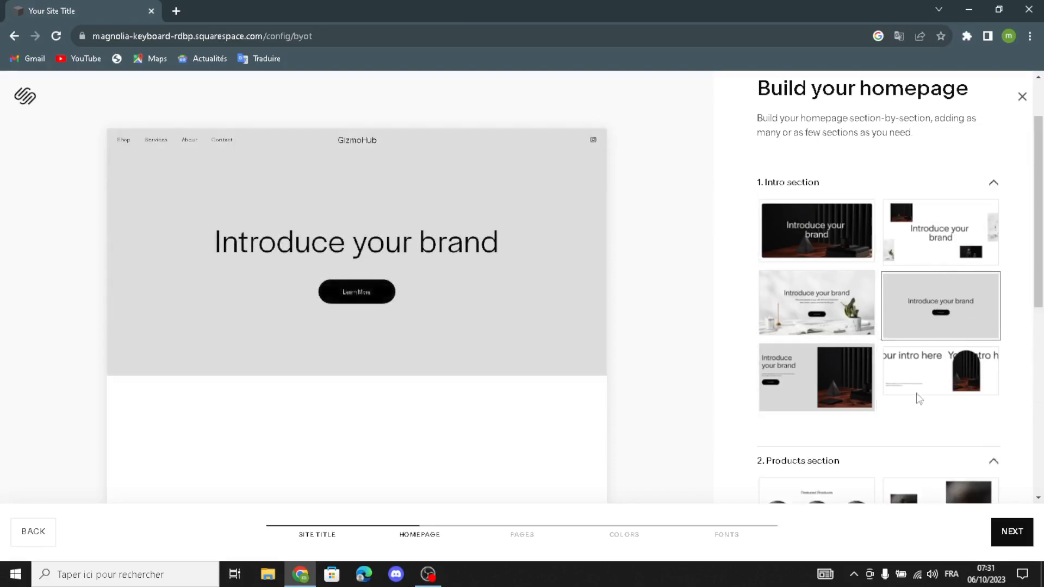
Add the "Shop our product" products section with the arched image and the services section with the expandable service list.
scroll(724, 335, "down", 5)
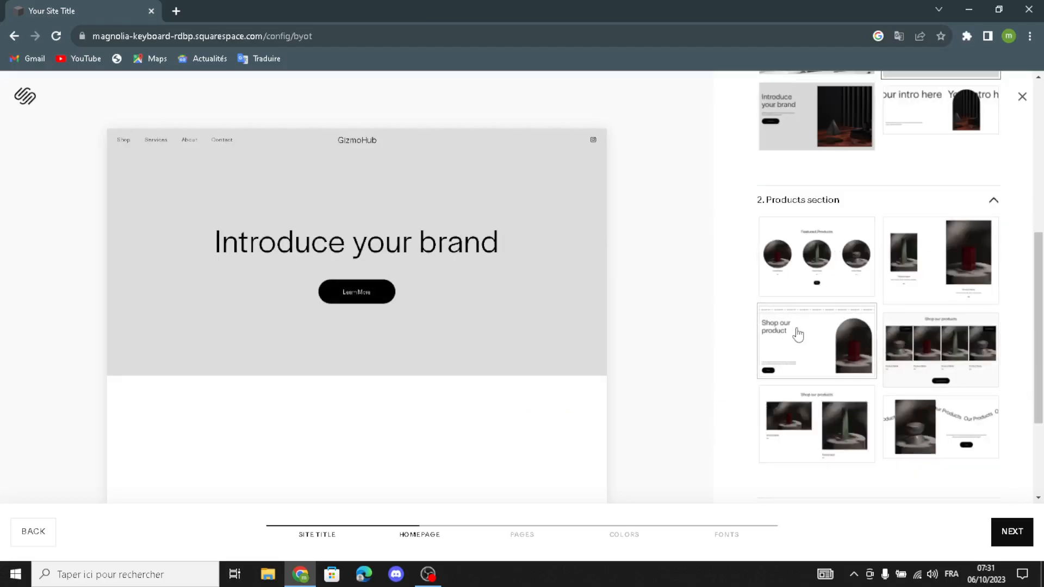
left_click(812, 356)
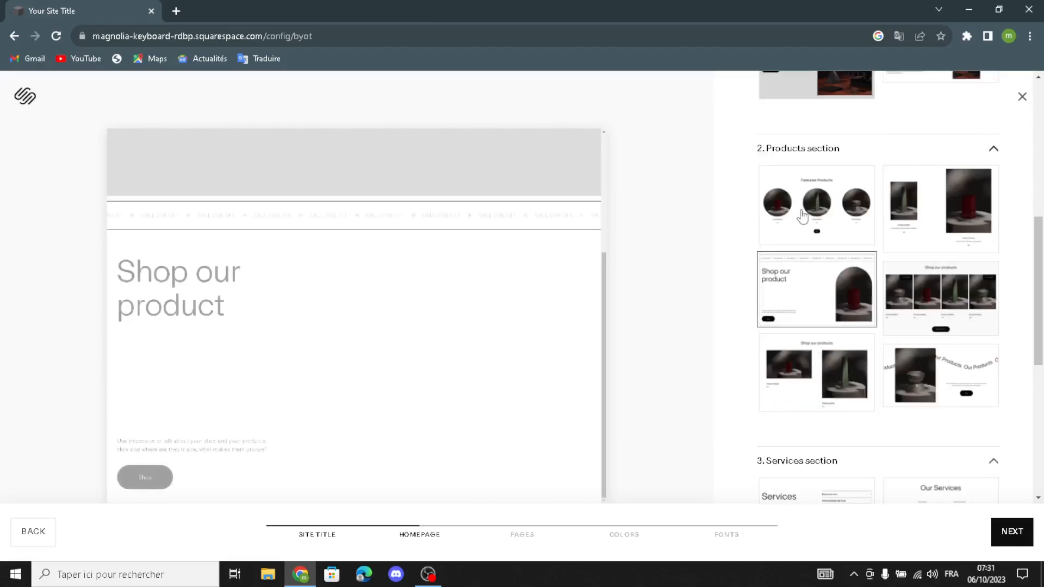
scroll(772, 370, "down", 5)
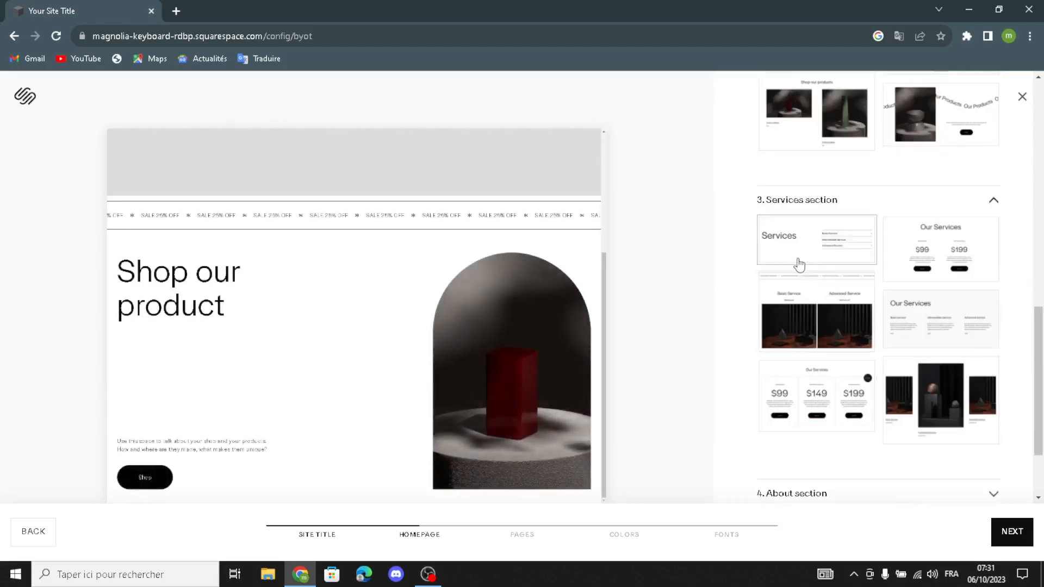
left_click(812, 279)
Add the text-only grey about section and the simple centred "Follow us on social" section to the homepage.
scroll(844, 375, "down", 6)
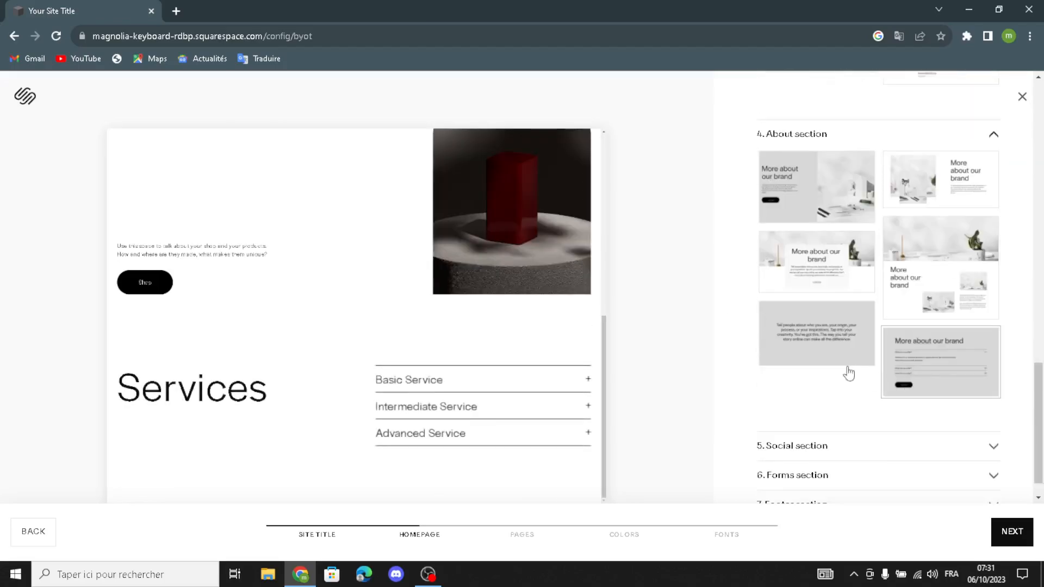
left_click(810, 320)
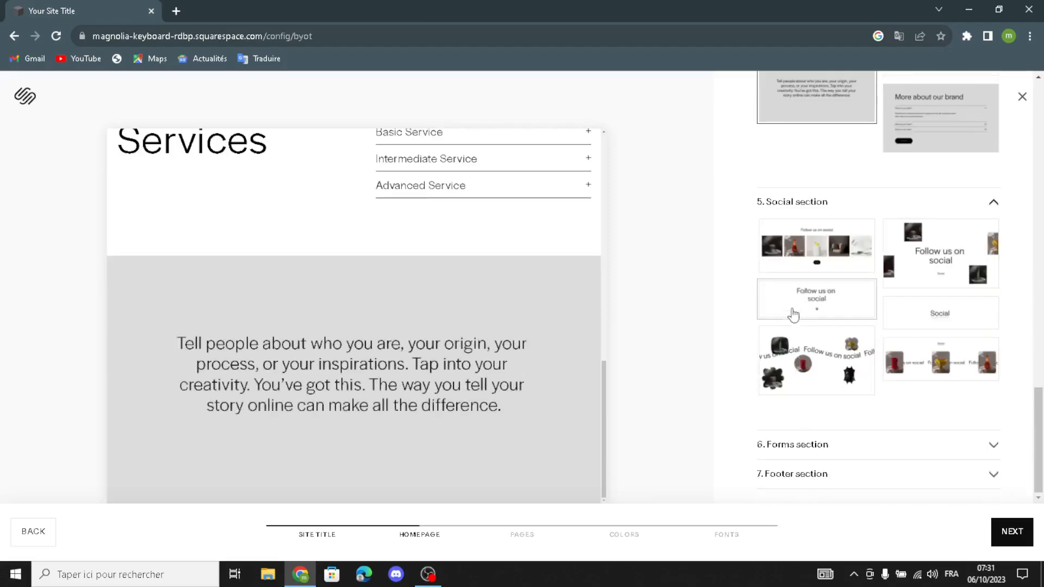
left_click(798, 305)
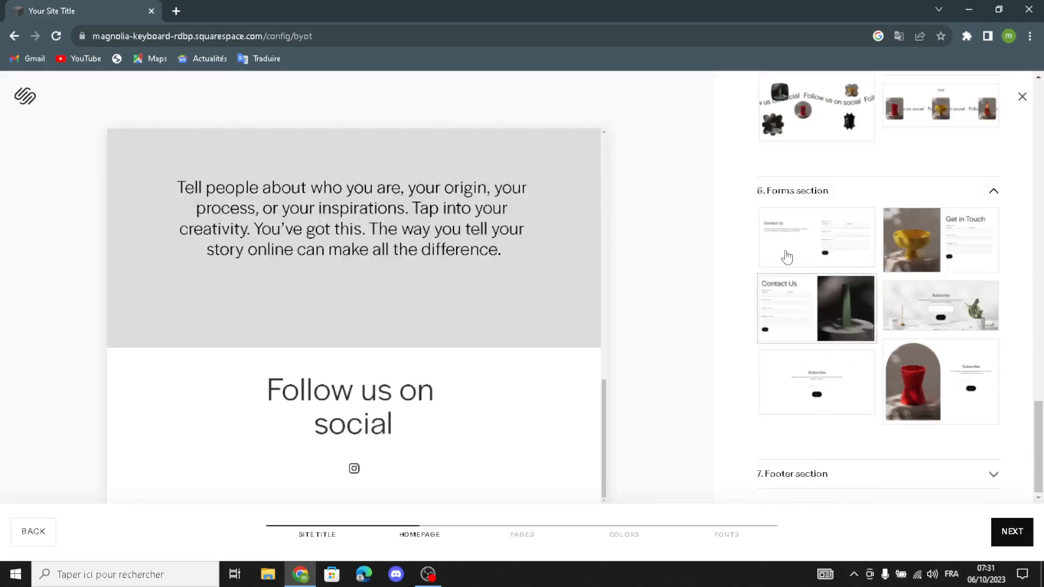
Add the Subscribe form section with the red vase and the three-column Location, Hours, Contact footer, completing the homepage stage.
left_click(935, 366)
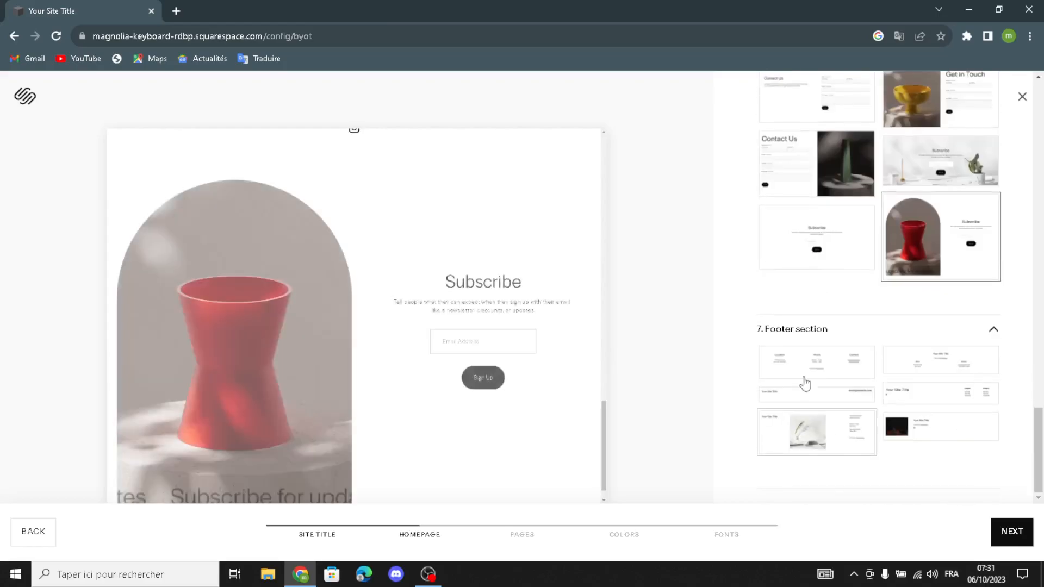
left_click(812, 360)
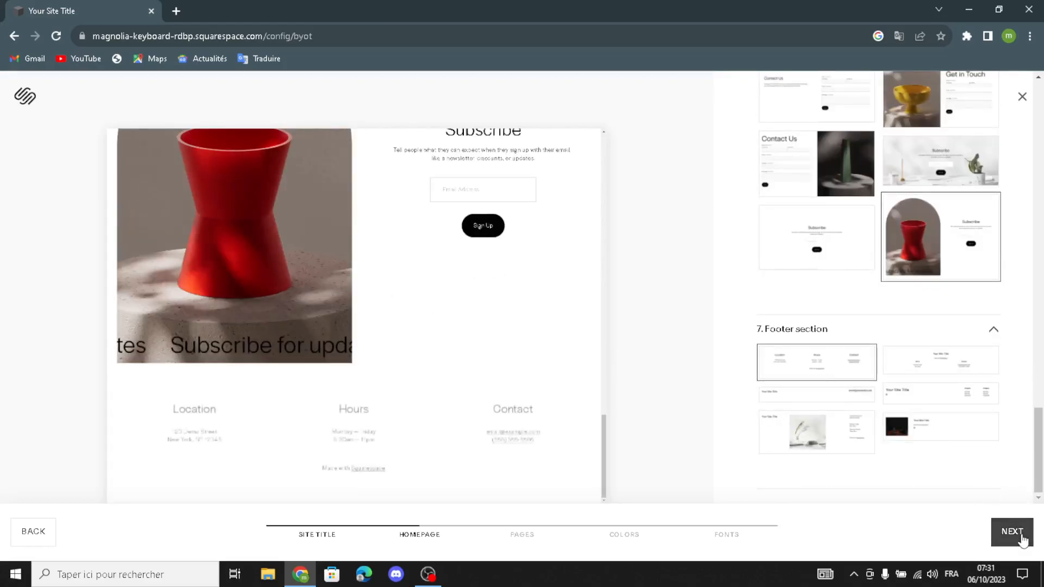
left_click(1007, 531)
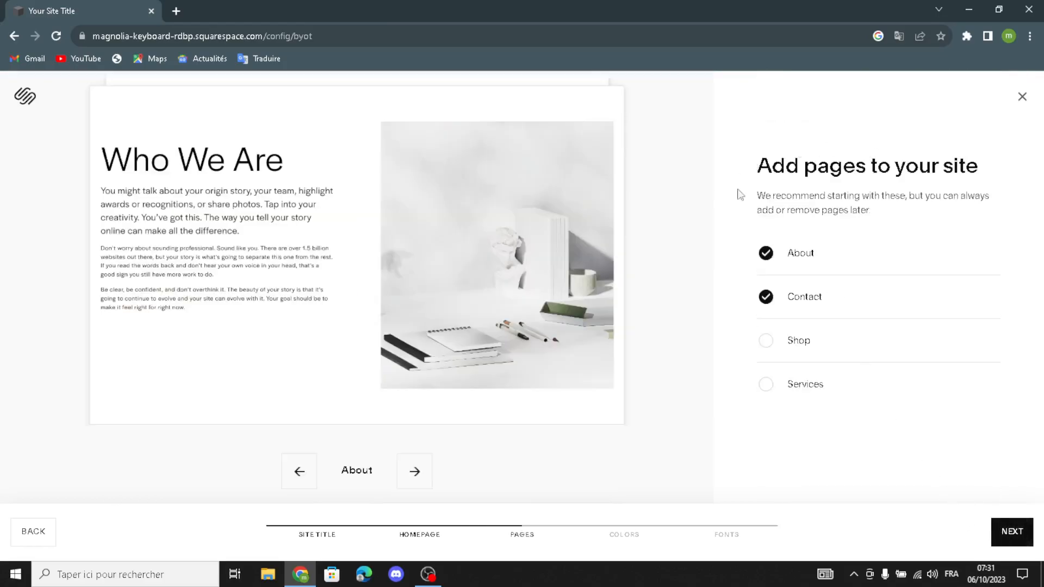
Include a Shop page in the site and apply the monochromatic navy color palette.
left_click(767, 340)
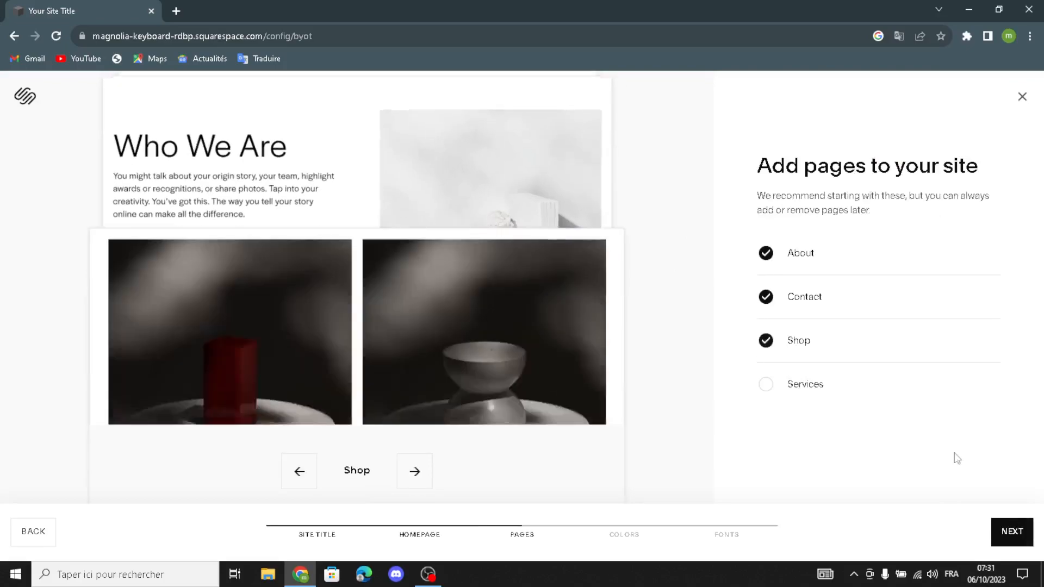
left_click(1003, 529)
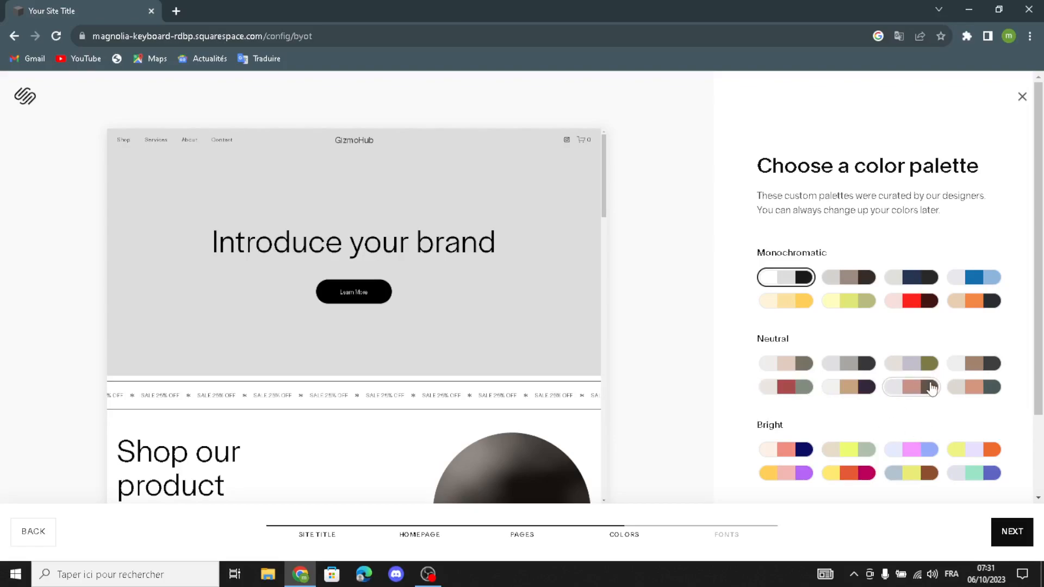
left_click(912, 289)
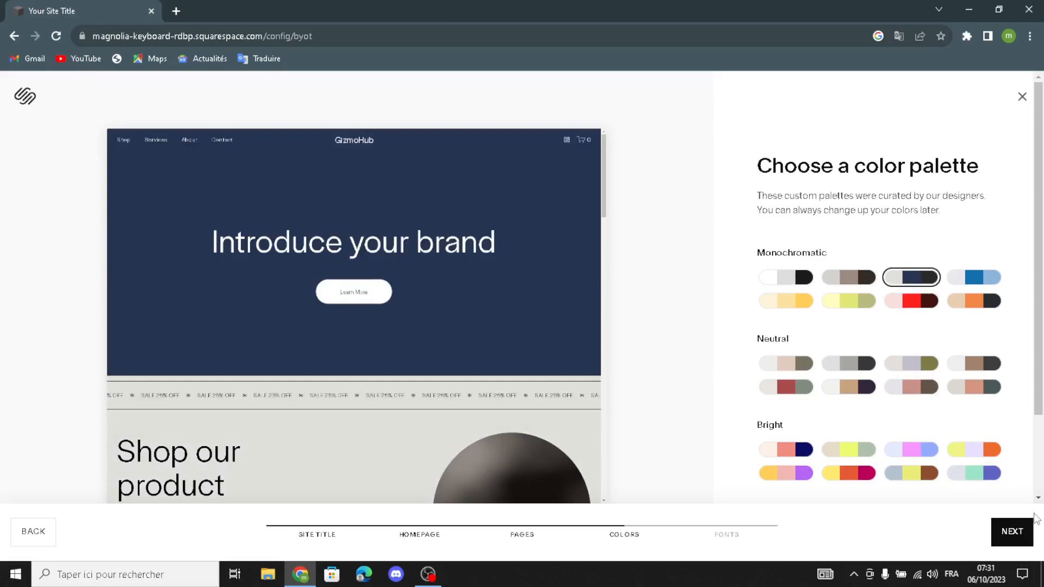
left_click(1012, 532)
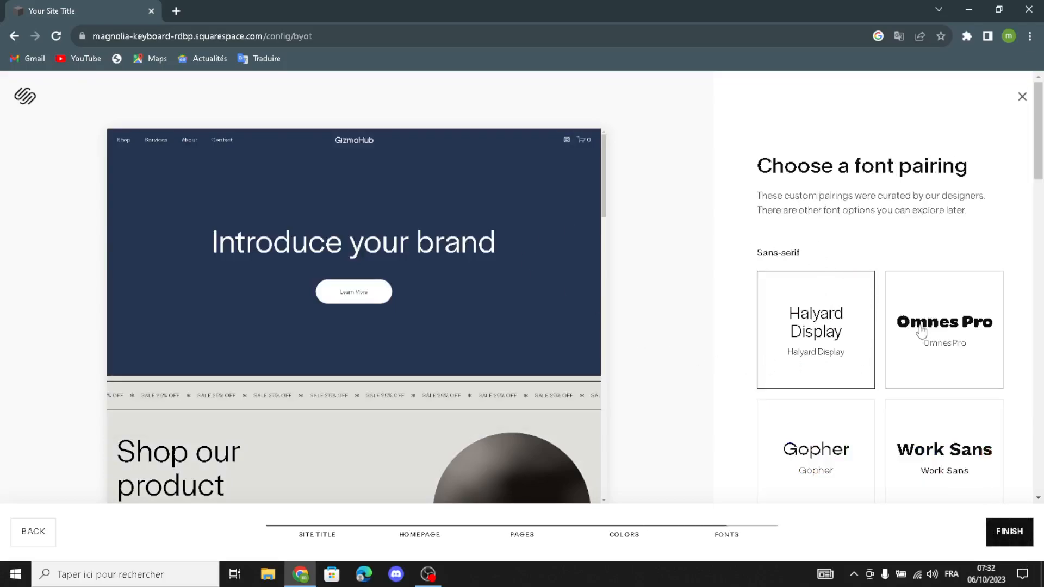
Preview the Omnes Pro, Archivo Black and Fino font pairings, and apply the Dapifer serif pairing to the site.
scroll(919, 332, "down", 2)
left_click(914, 193)
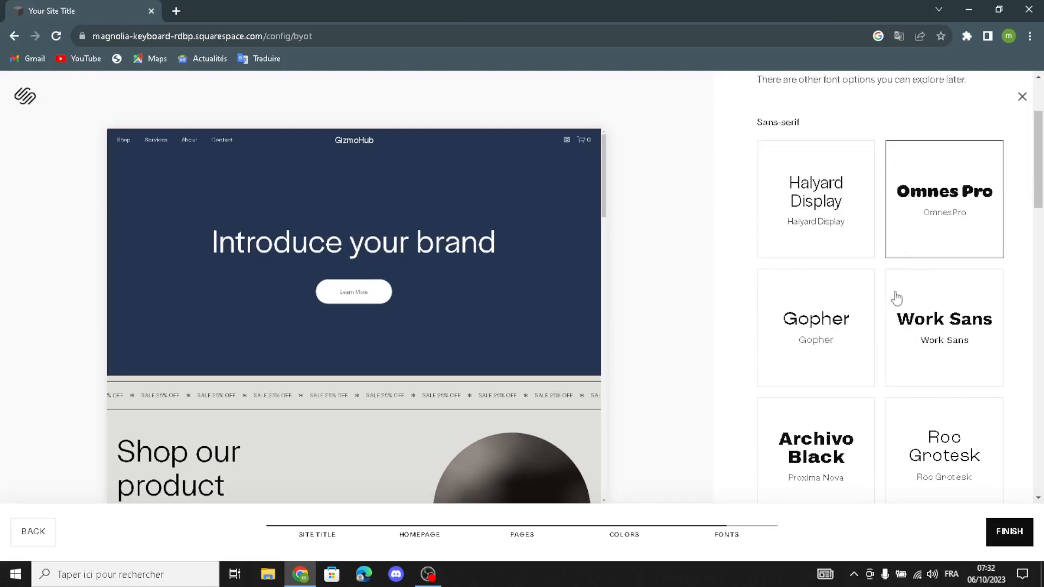
left_click(836, 428)
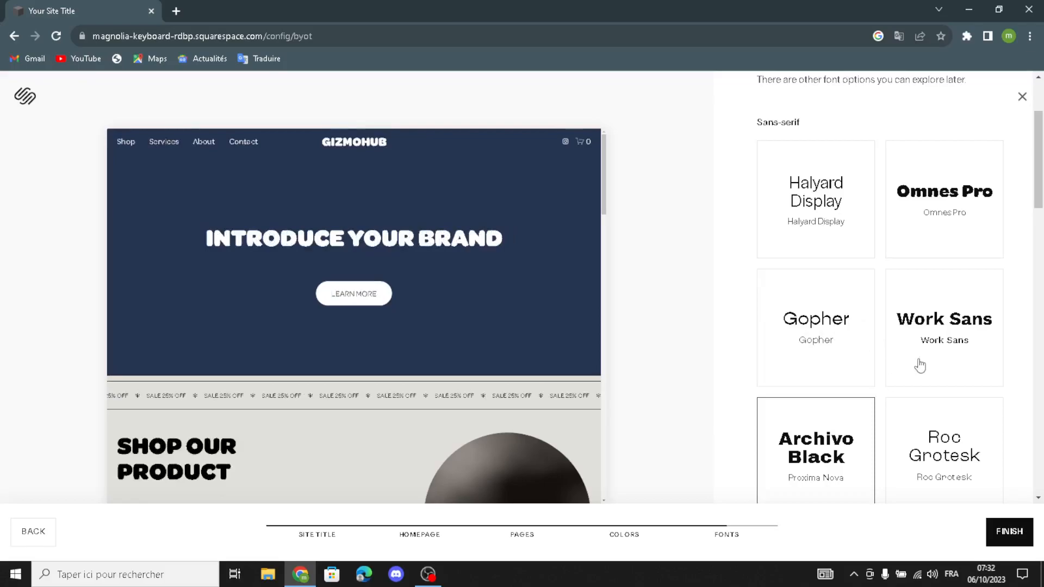
scroll(907, 389, "down", 4)
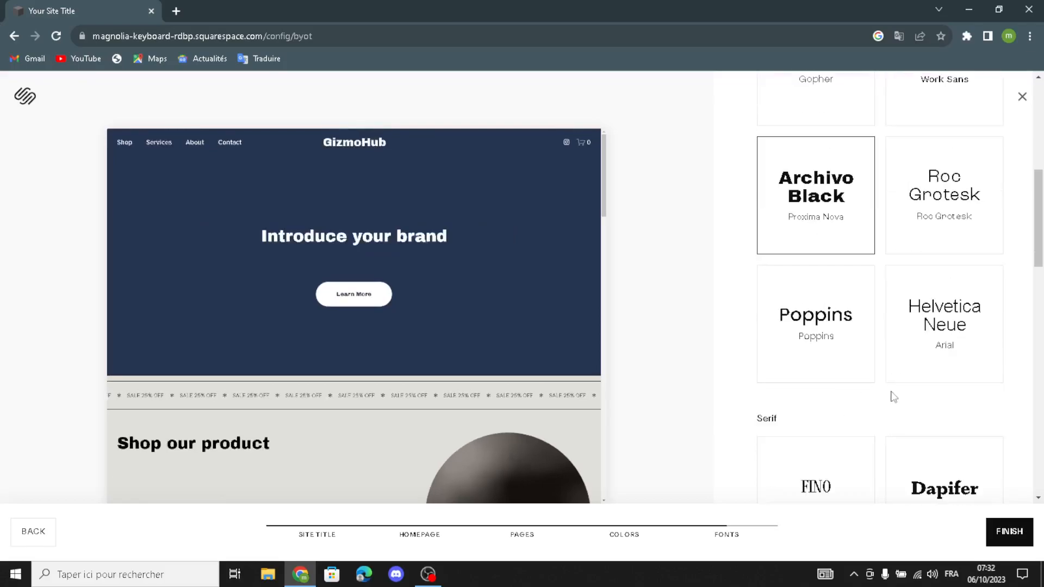
left_click(852, 468)
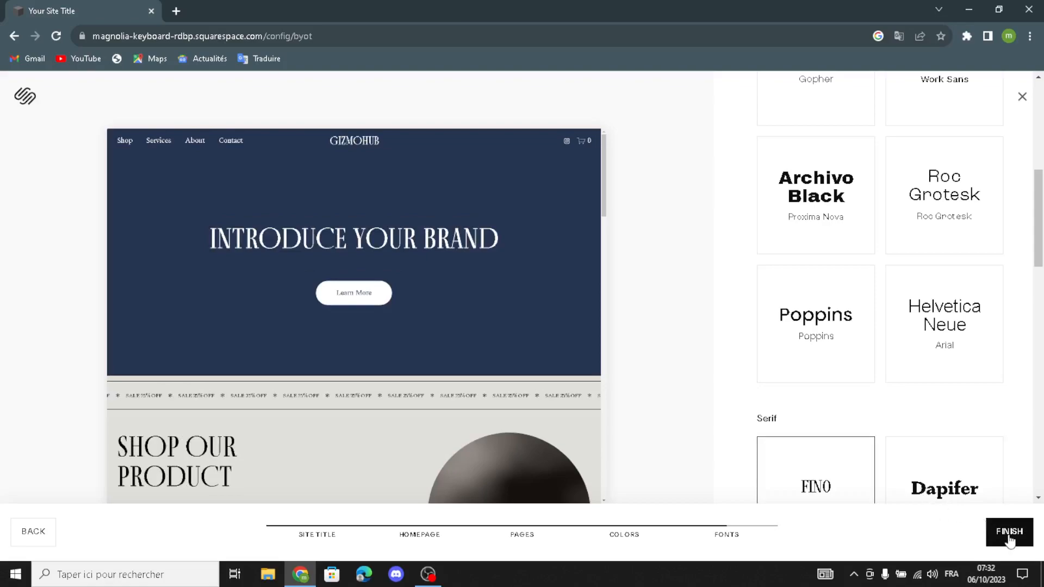
left_click(962, 497)
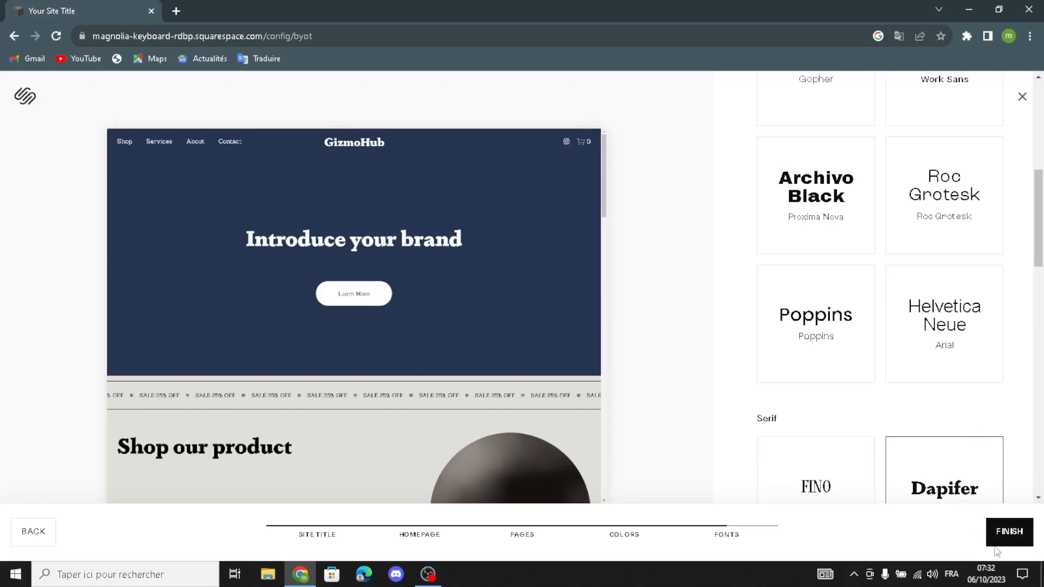
Finish the Blueprint template setup and skip the Squarespace AI text personalization.
left_click(1029, 532)
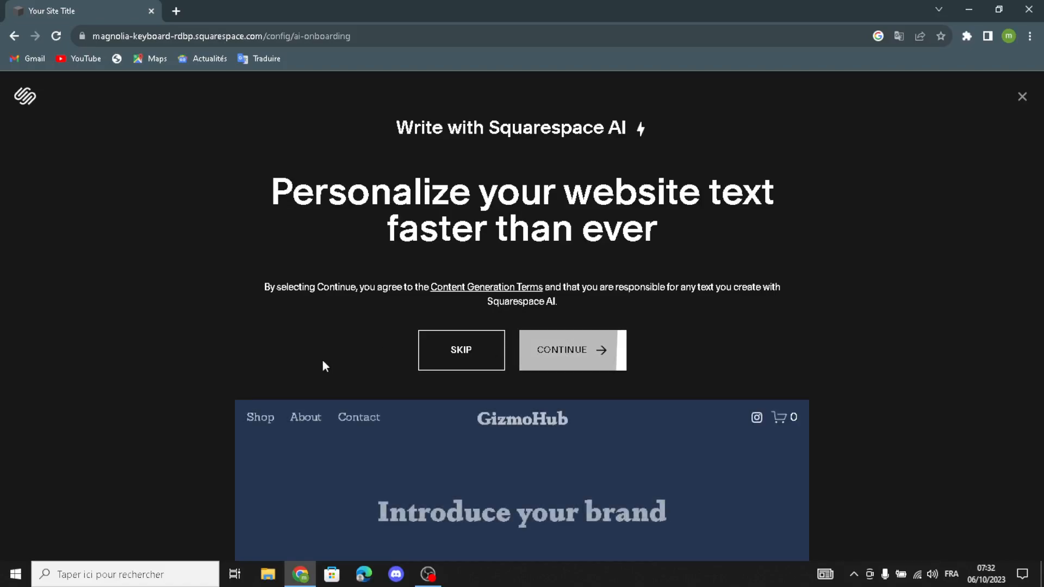
left_click(436, 354)
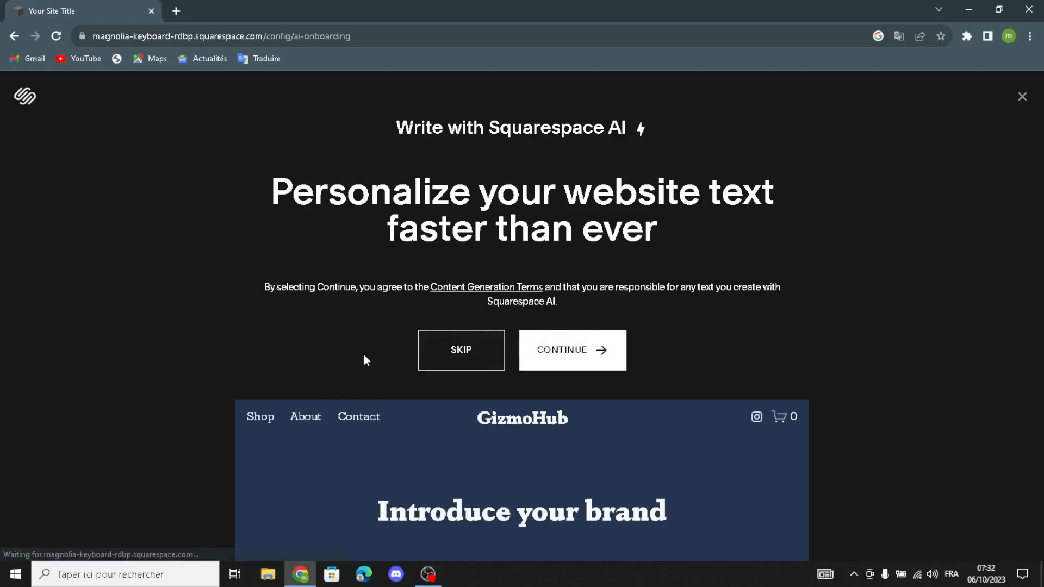
left_click(450, 368)
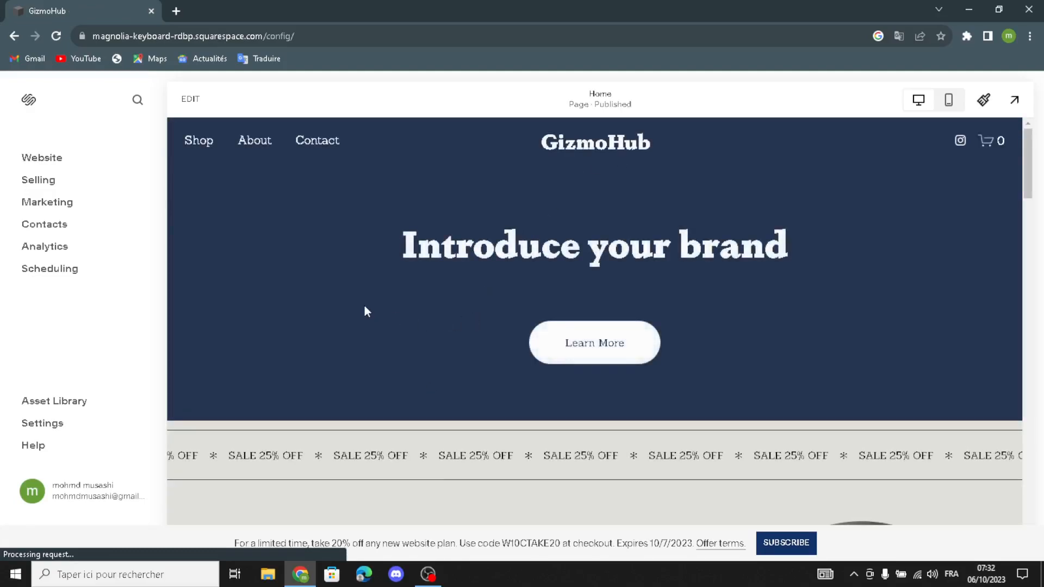
Examine the general store settings of the Shop page, including page title, navigation title and URL slug, and close them.
left_click(40, 161)
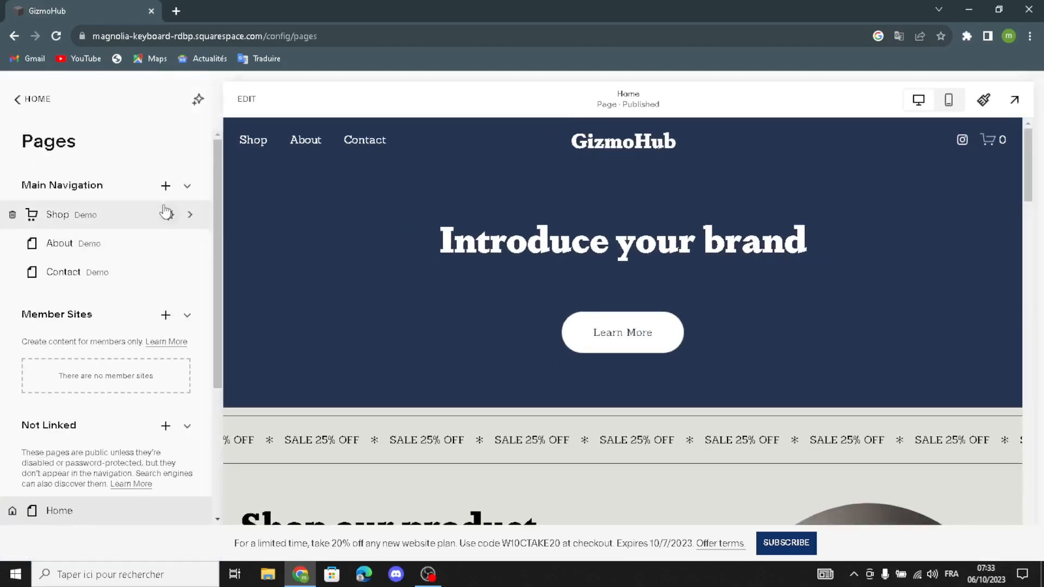
left_click(171, 214)
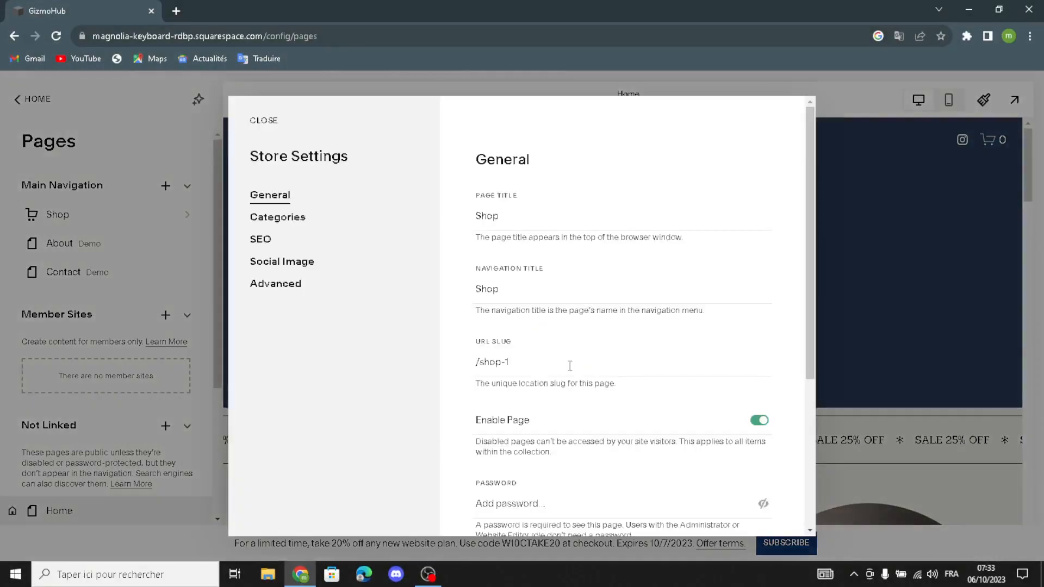
left_click_drag(539, 217, 480, 225)
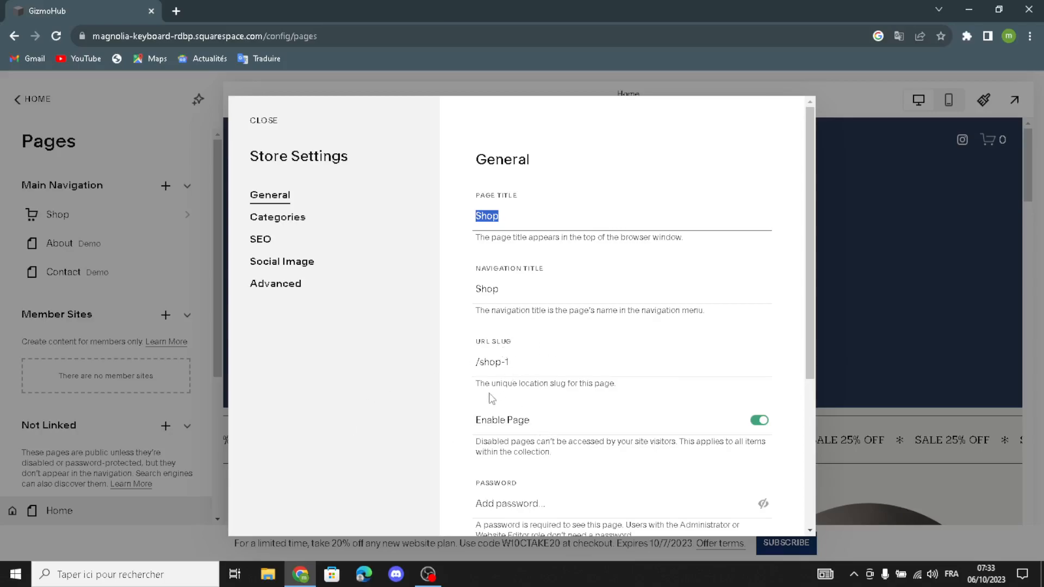
left_click(266, 131)
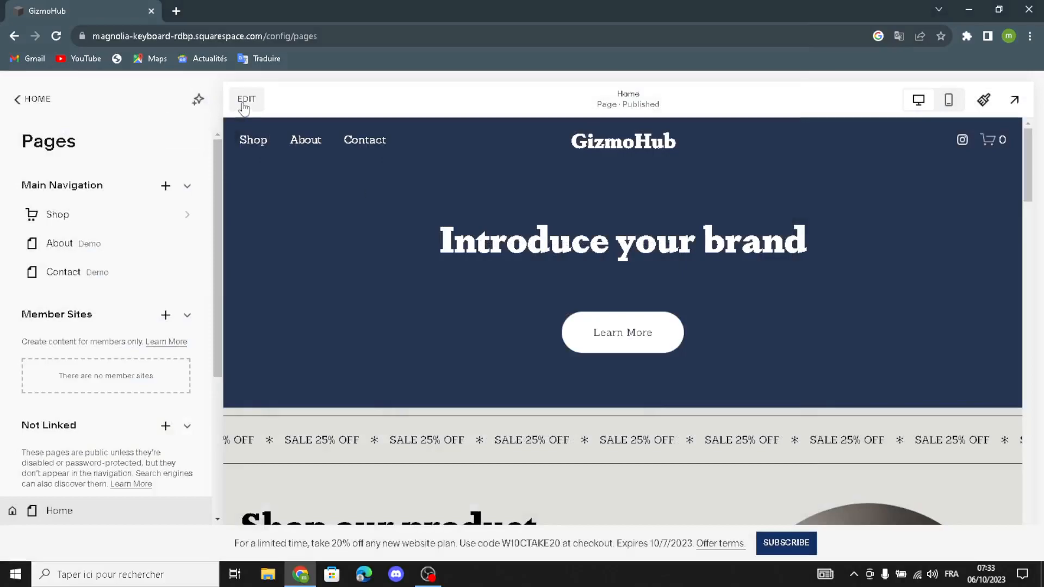
Edit the homepage and replace the hero heading with "welcome to our site for tech gadgets and accessories".
left_click(246, 99)
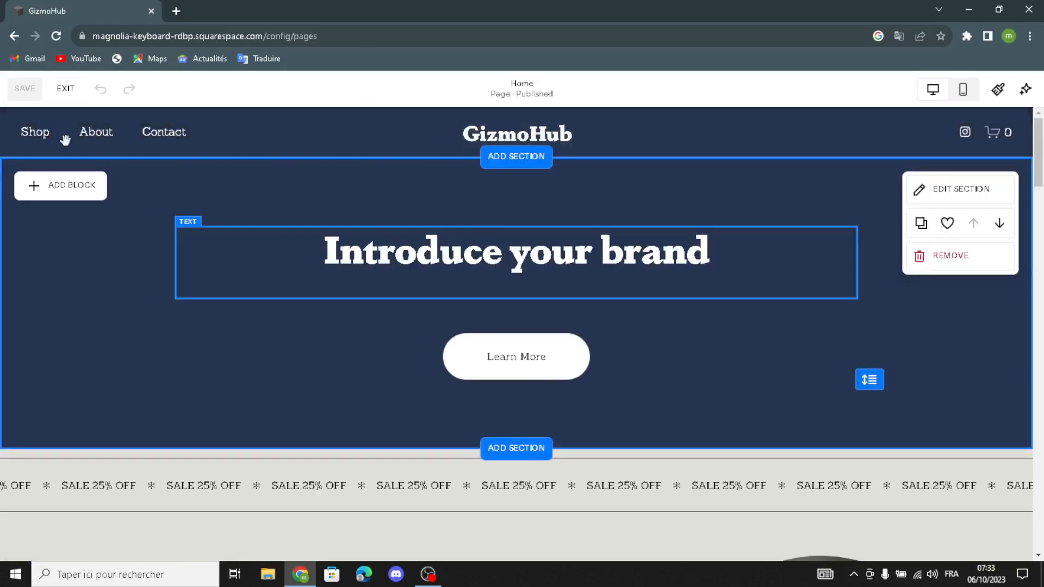
left_click(544, 260)
left_click_drag(687, 277, 720, 252)
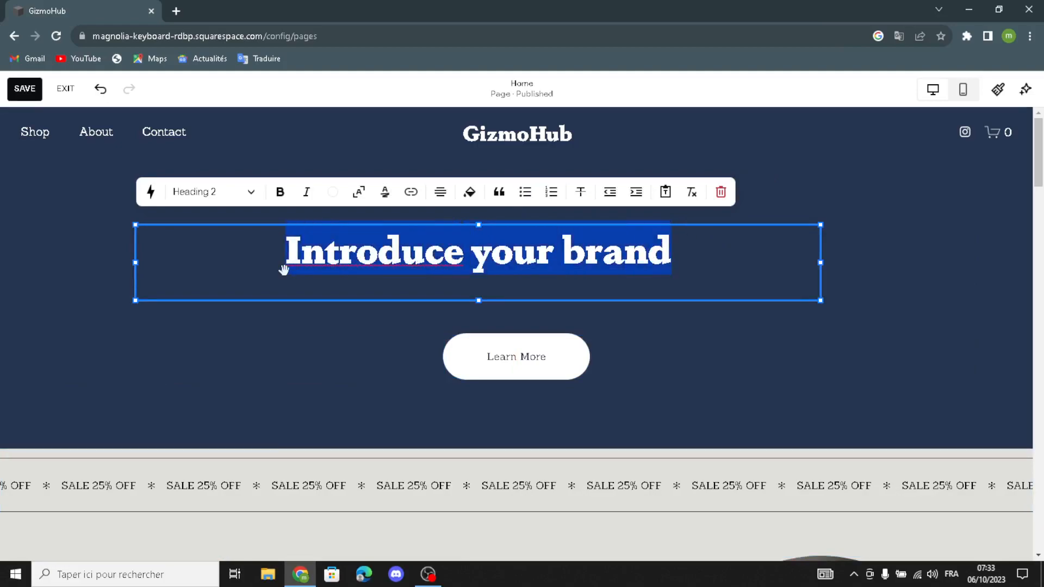
type("welco")
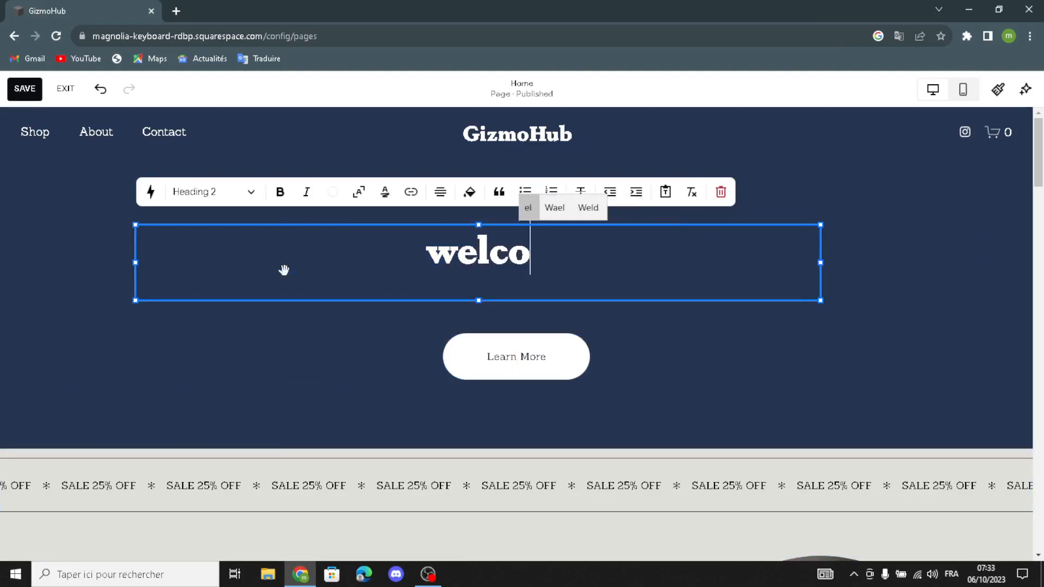
type("me to o")
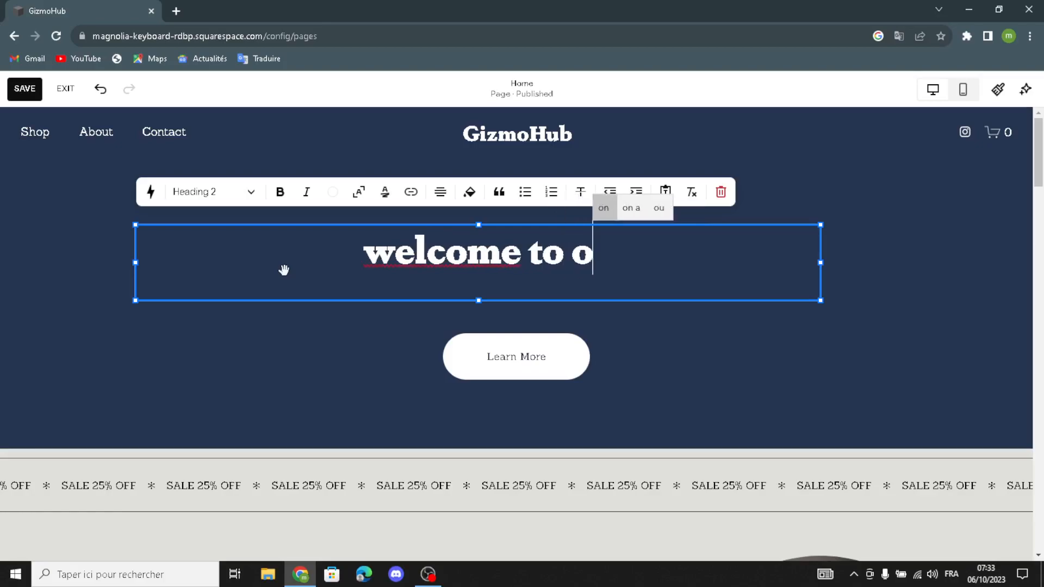
type("ur site ")
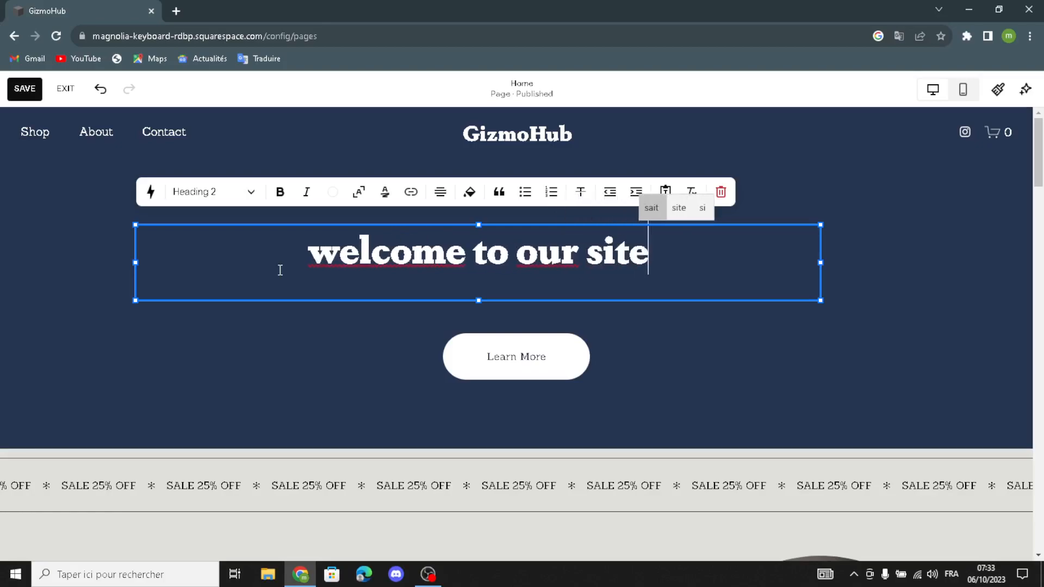
type("for")
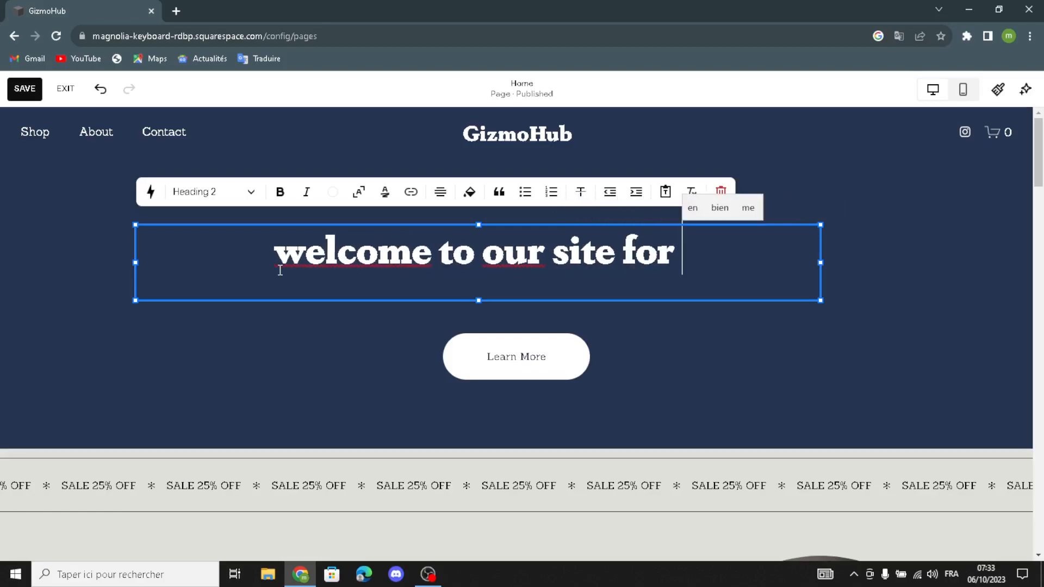
type(" tech")
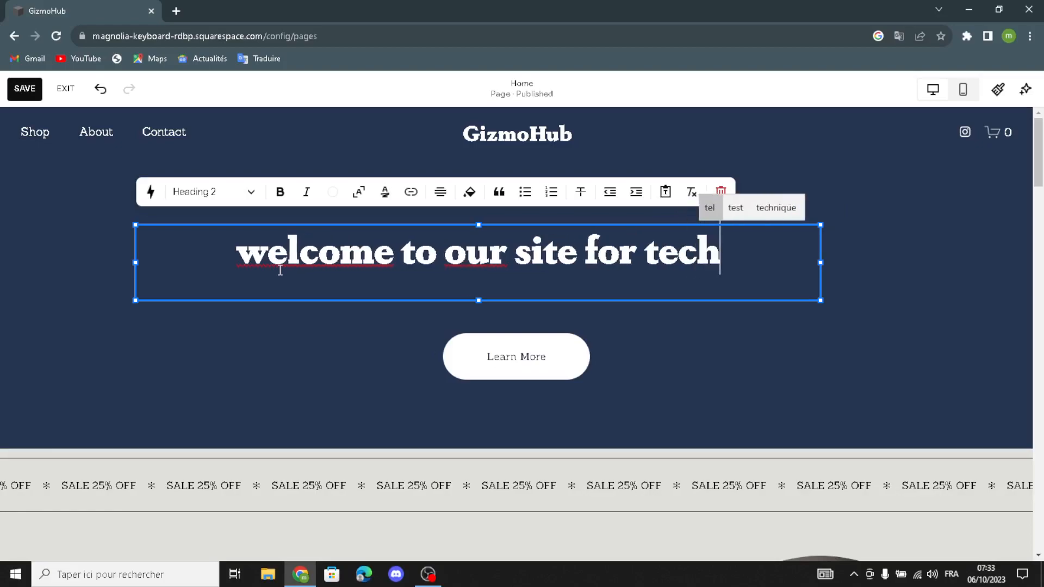
type(" gsa=")
key("BackSpace")
key("BackSpace")
key("BackSpace")
type("adget")
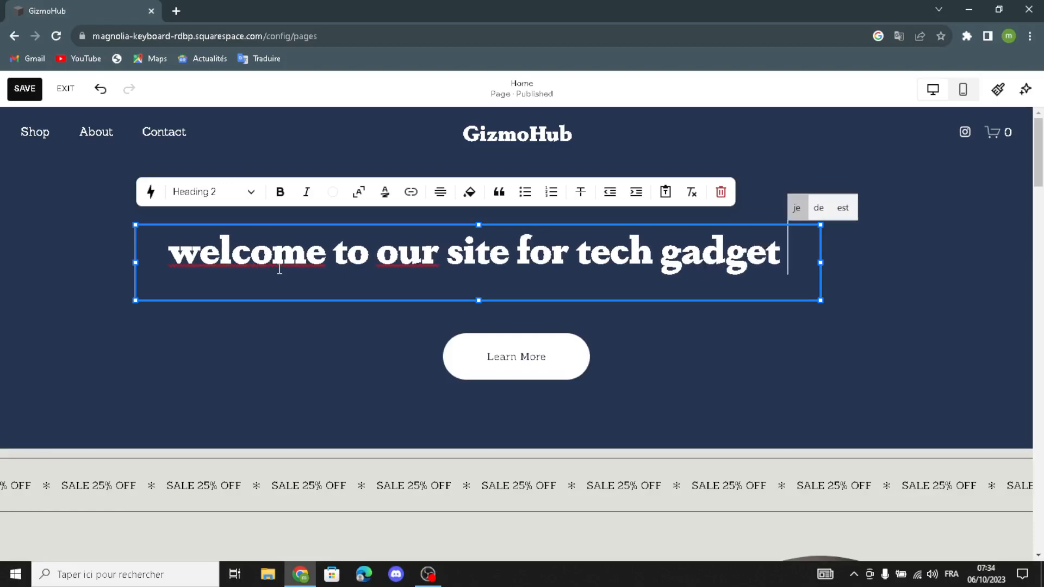
key("BackSpace")
type("s")
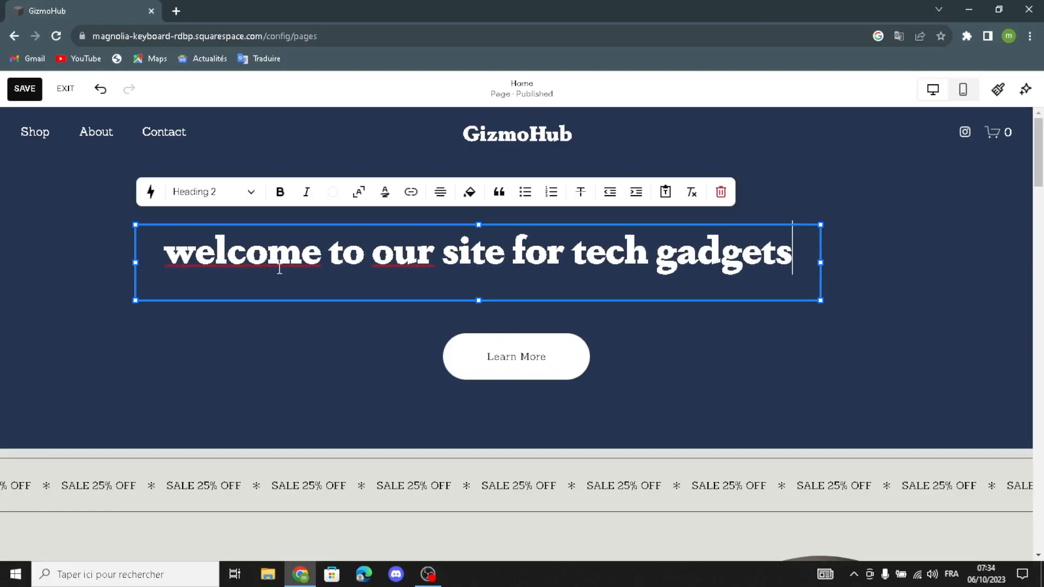
type(" and a")
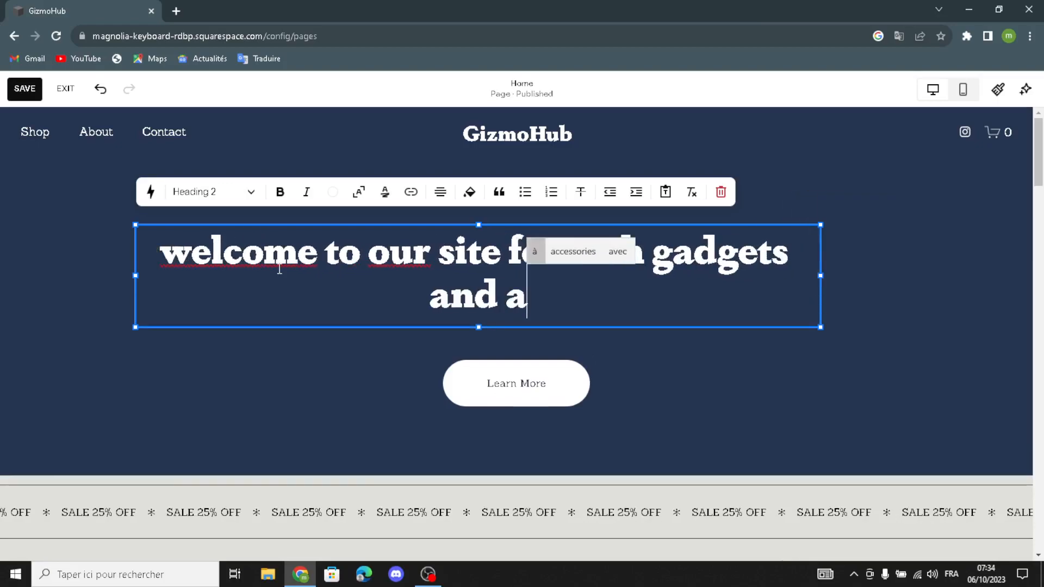
type("ccessories")
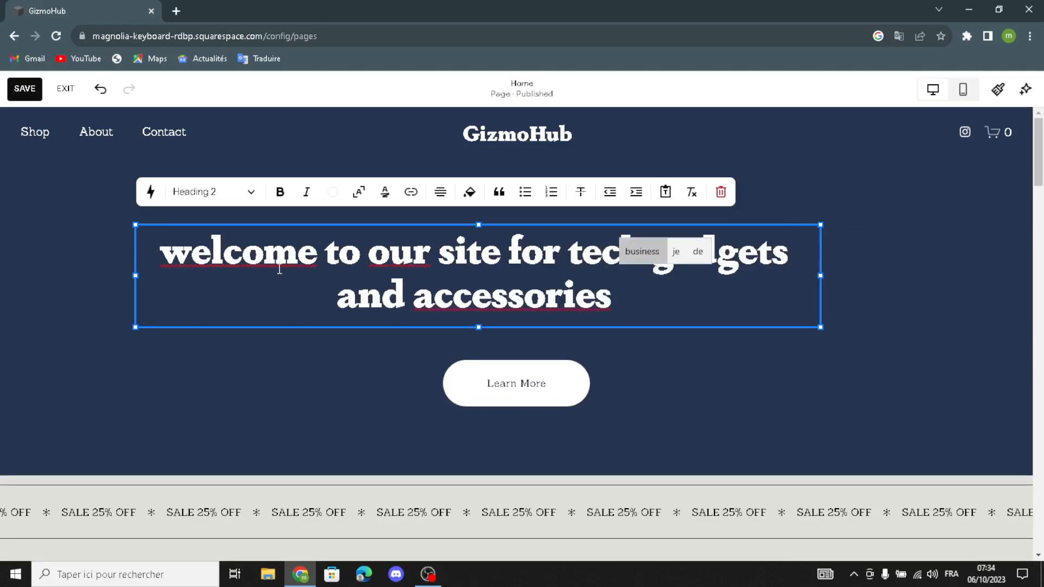
Move the welcome heading block so that it is centred horizontally in the hero section.
left_click(74, 269)
left_click_drag(347, 242, 376, 242)
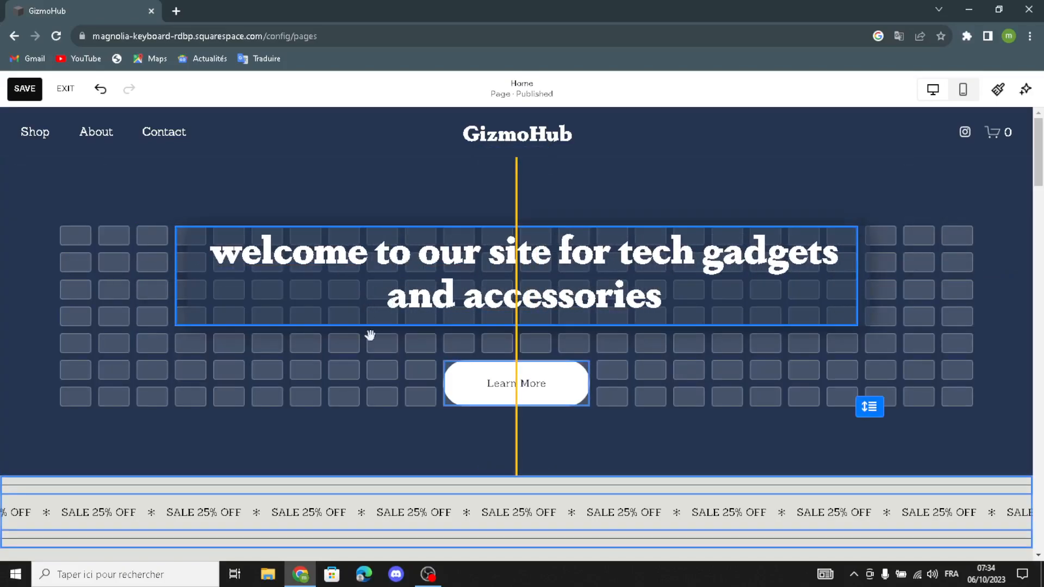
left_click_drag(378, 323, 376, 325)
left_click(351, 360)
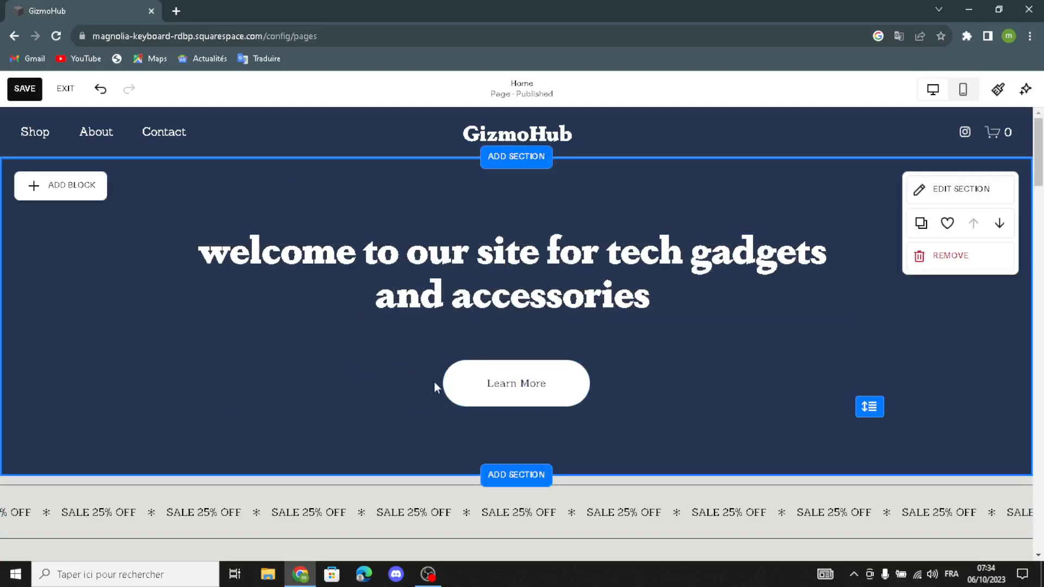
Change the label of the hero section's button to "shop now".
left_click(451, 387)
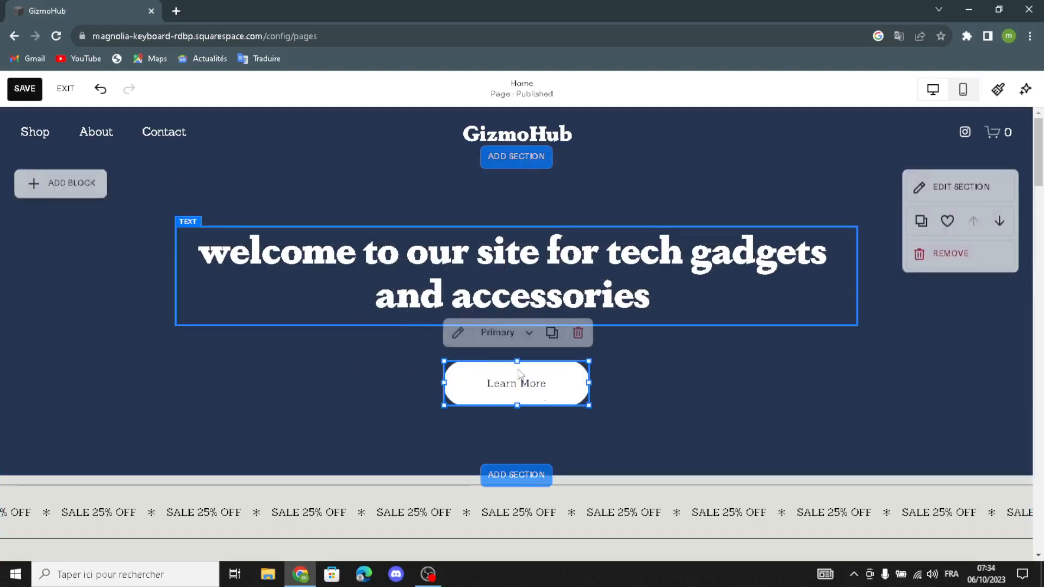
left_click(457, 332)
left_click_drag(711, 318, 535, 319)
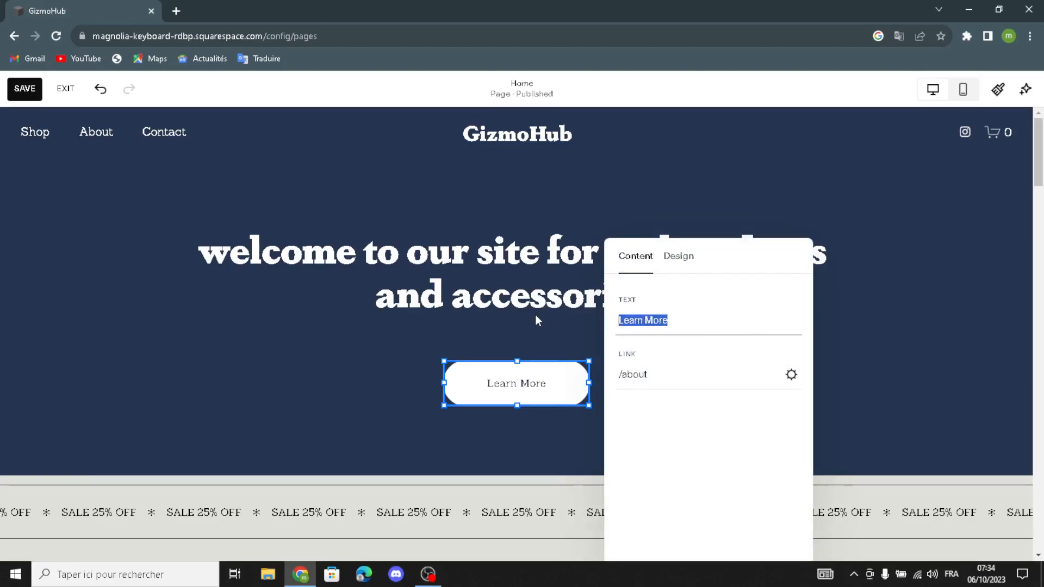
type("shop n")
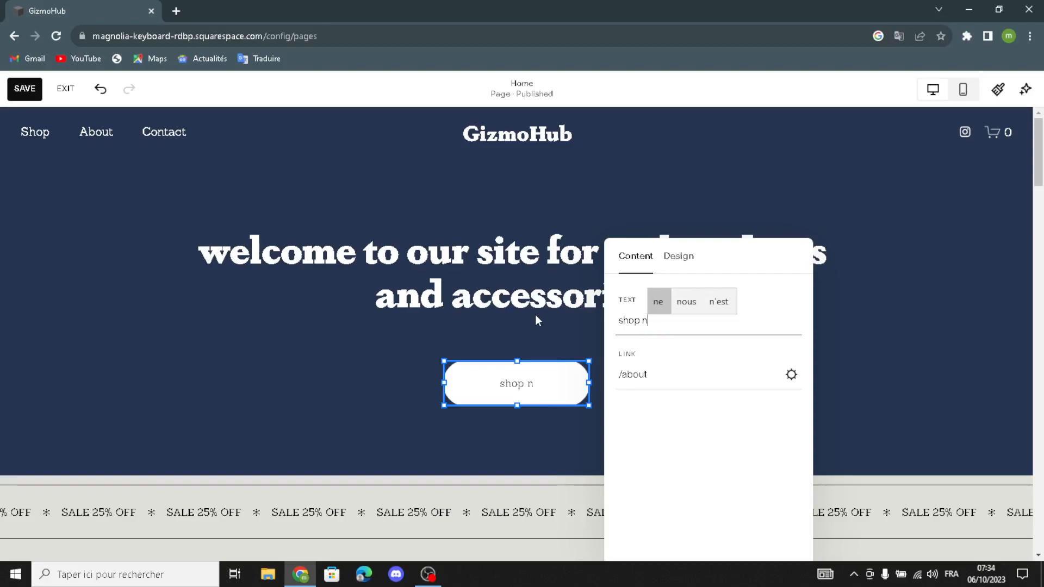
type("ow")
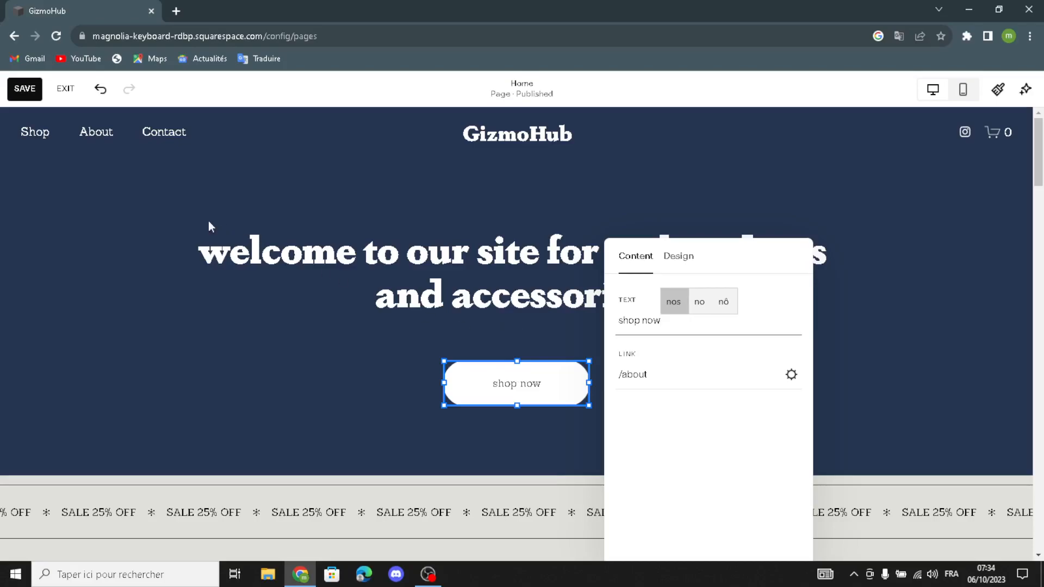
left_click(346, 179)
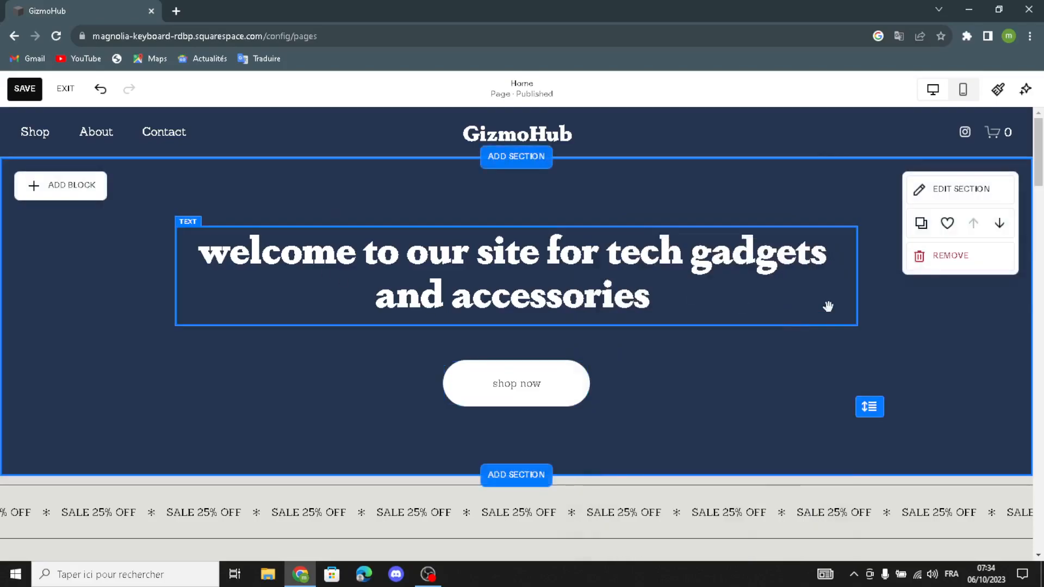
Edit the hero section's background and remove its existing landscape image Aro Ha_0393.jpg.
left_click(944, 189)
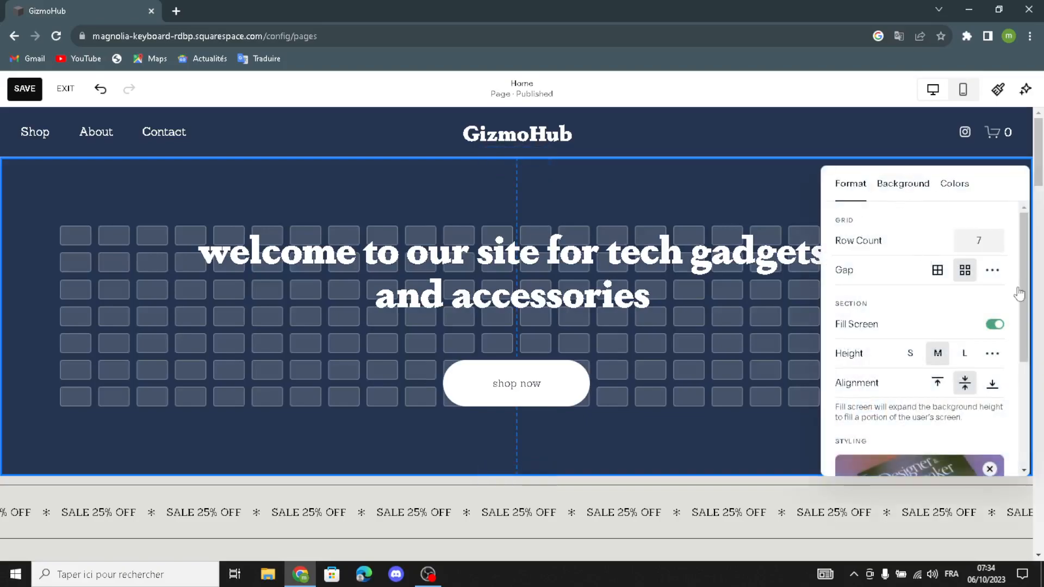
left_click(893, 191)
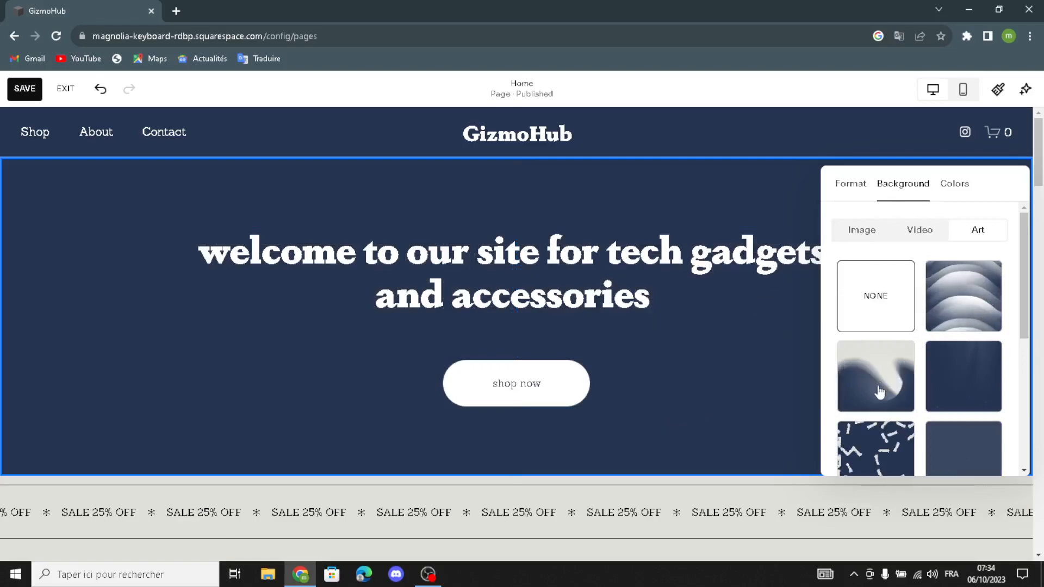
scroll(875, 380, "down", 1)
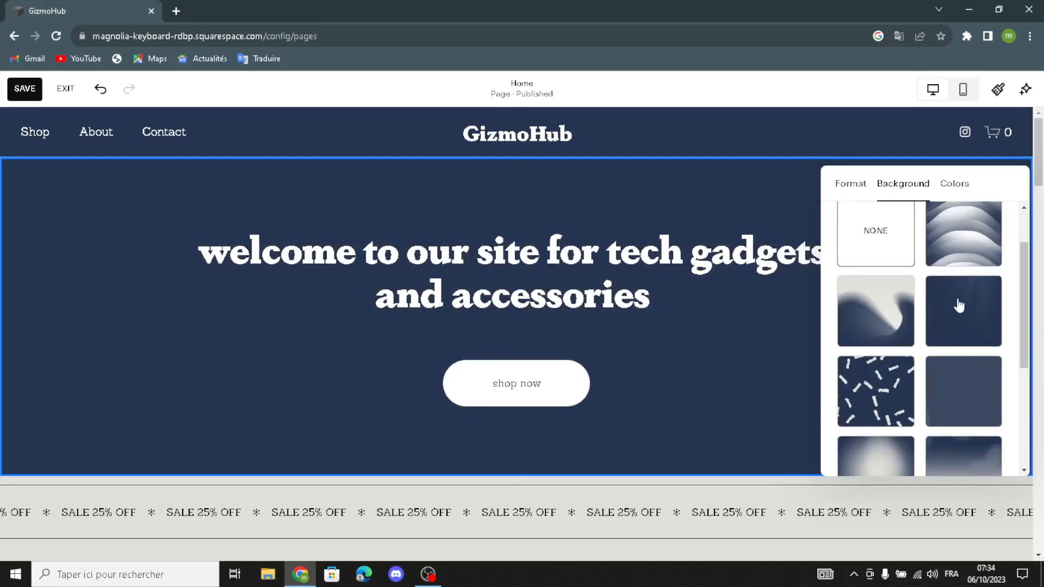
scroll(961, 306, "up", 1)
left_click(870, 231)
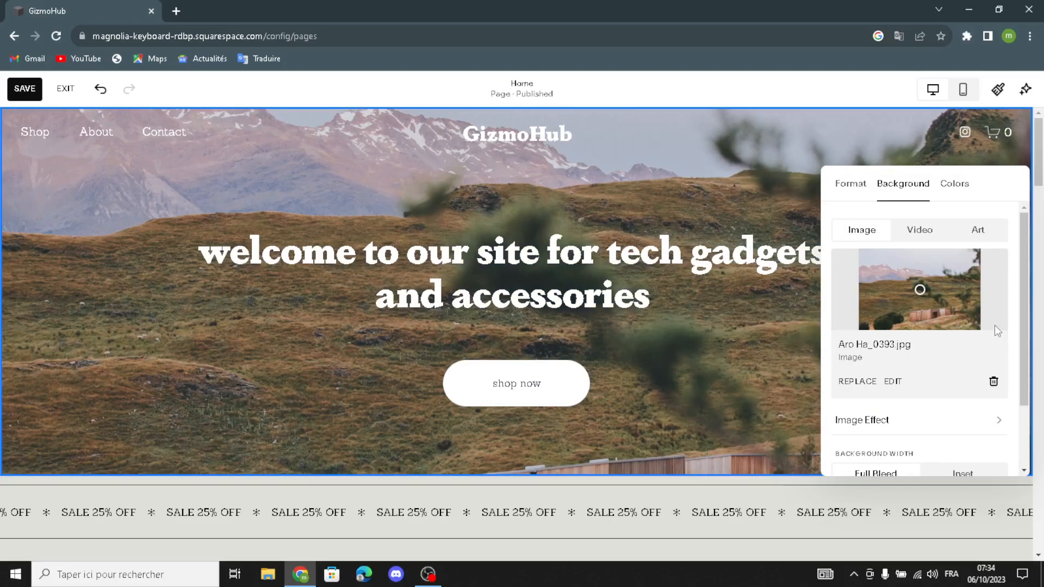
left_click(993, 381)
Add a background image from the library by searching the free images for "tech gadgets and accessories".
left_click(942, 291)
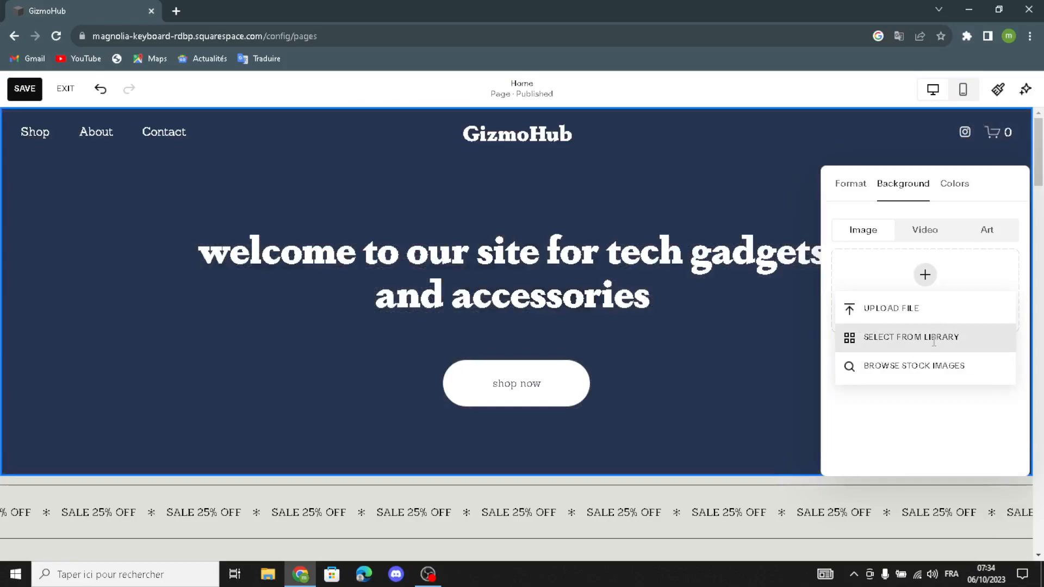
left_click(891, 340)
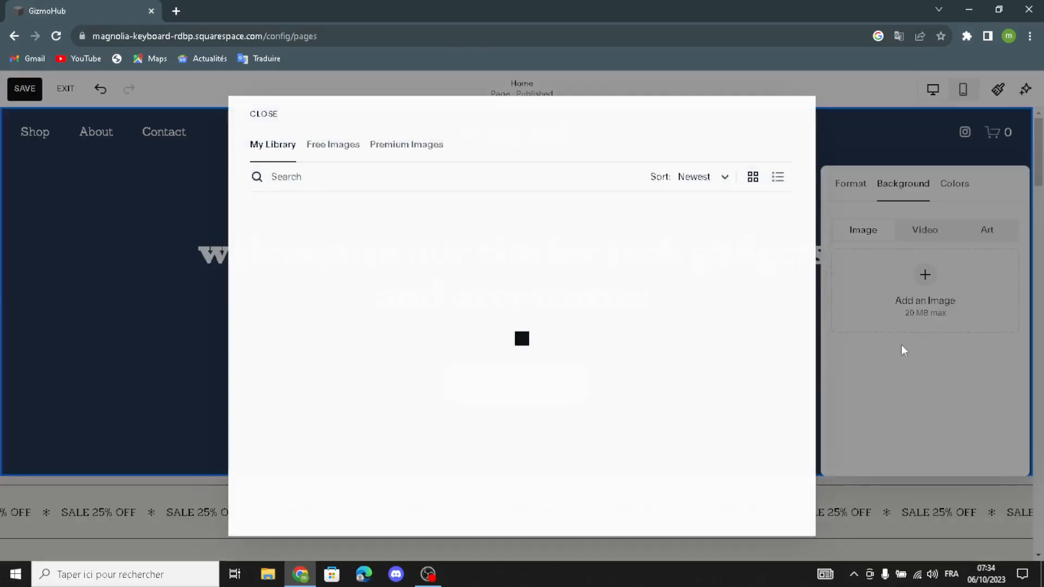
left_click(343, 145)
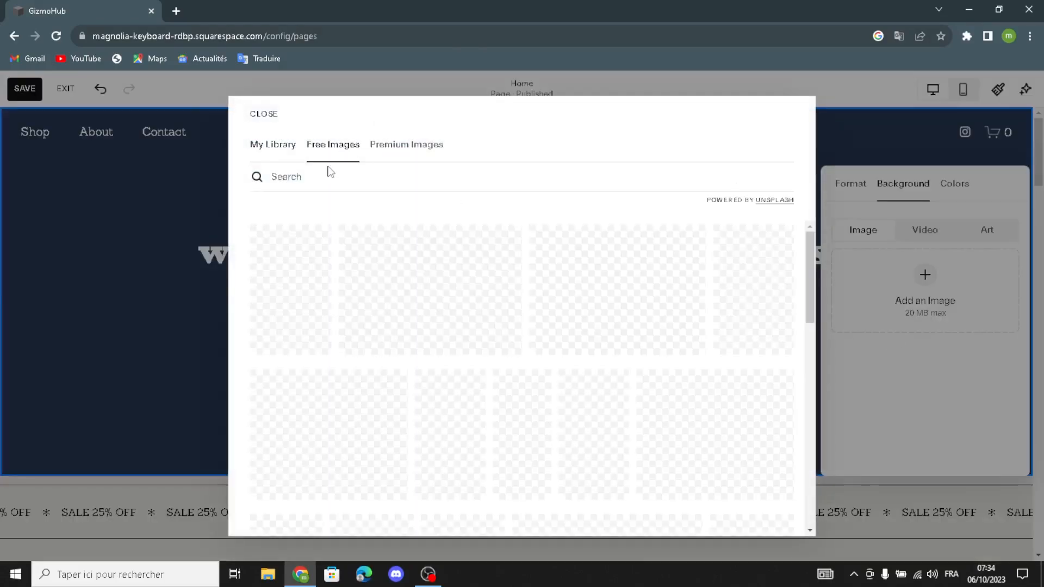
left_click(319, 180)
type("tec")
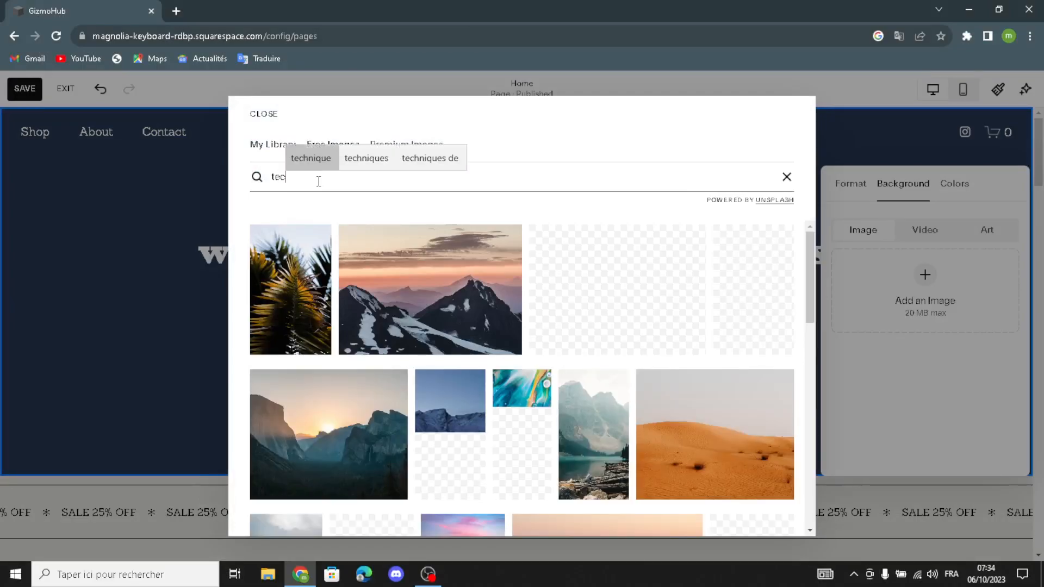
type("h gadg")
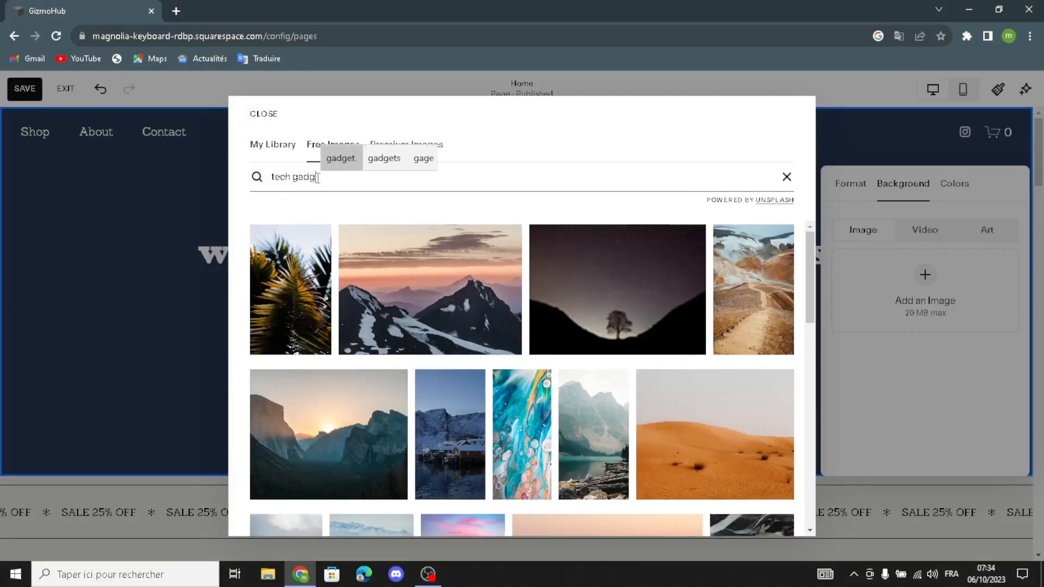
type("ets an")
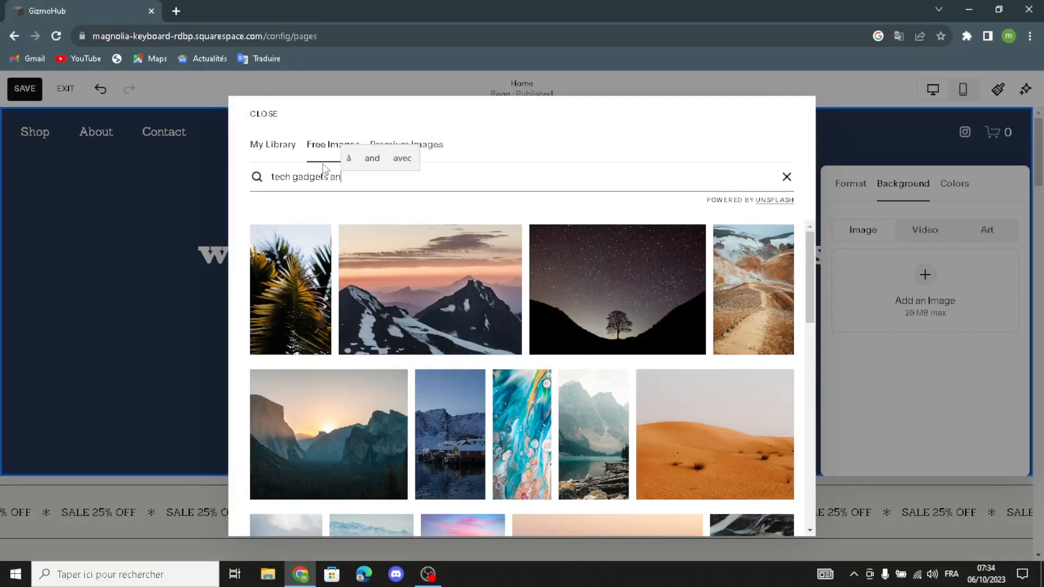
type("d accessories")
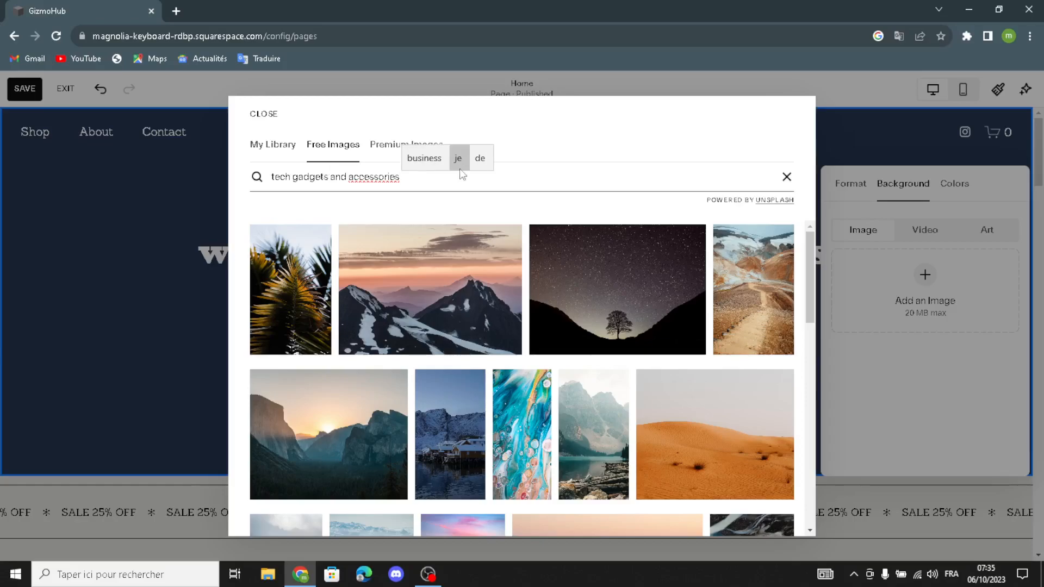
key("Return")
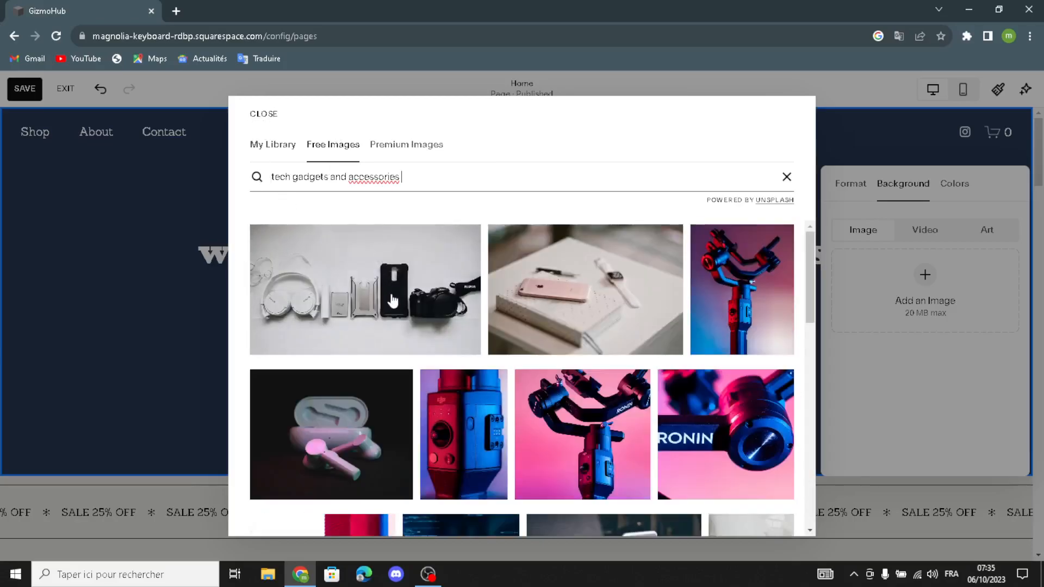
Browse the free image results and add the photo of the pink phone and white smartwatch as the hero background.
scroll(372, 327, "down", 3)
scroll(411, 360, "down", 5)
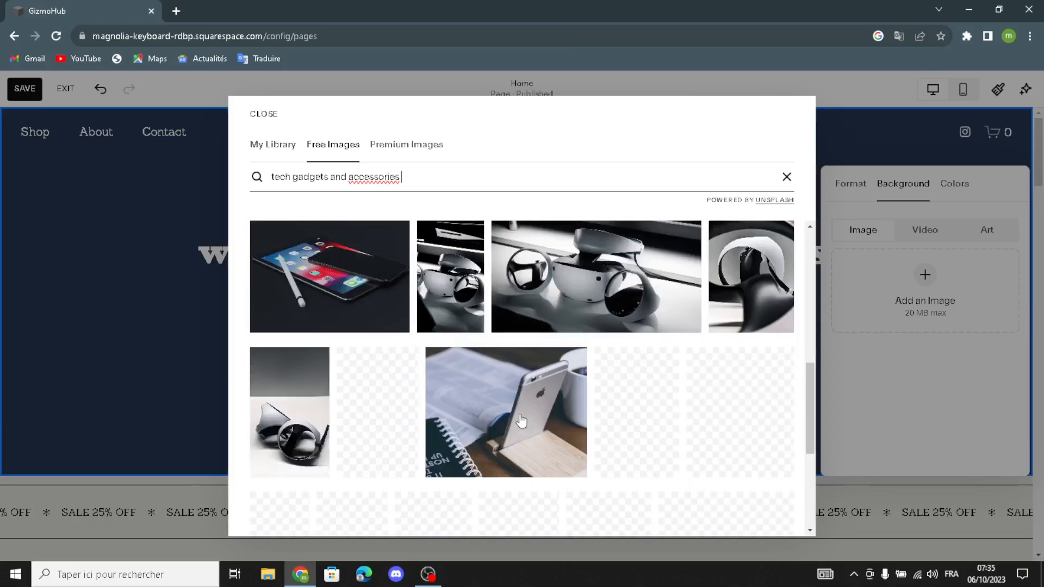
scroll(512, 423, "down", 6)
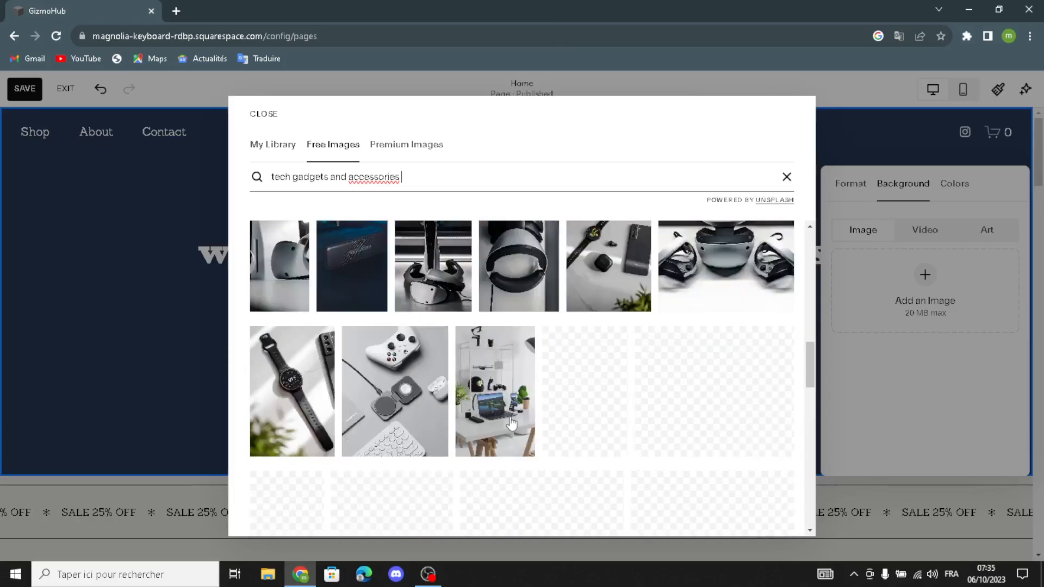
scroll(509, 424, "down", 4)
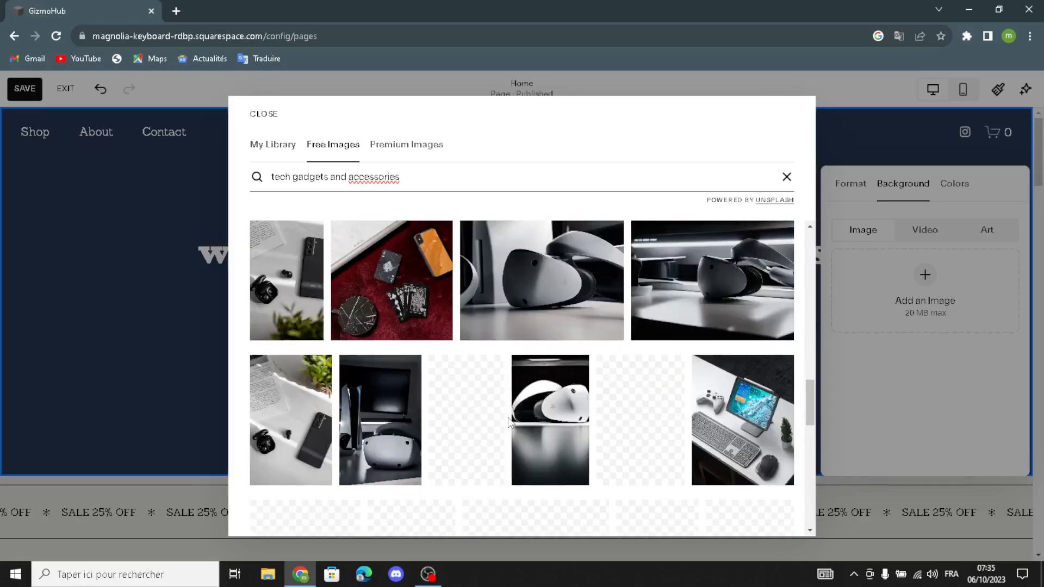
scroll(509, 423, "down", 5)
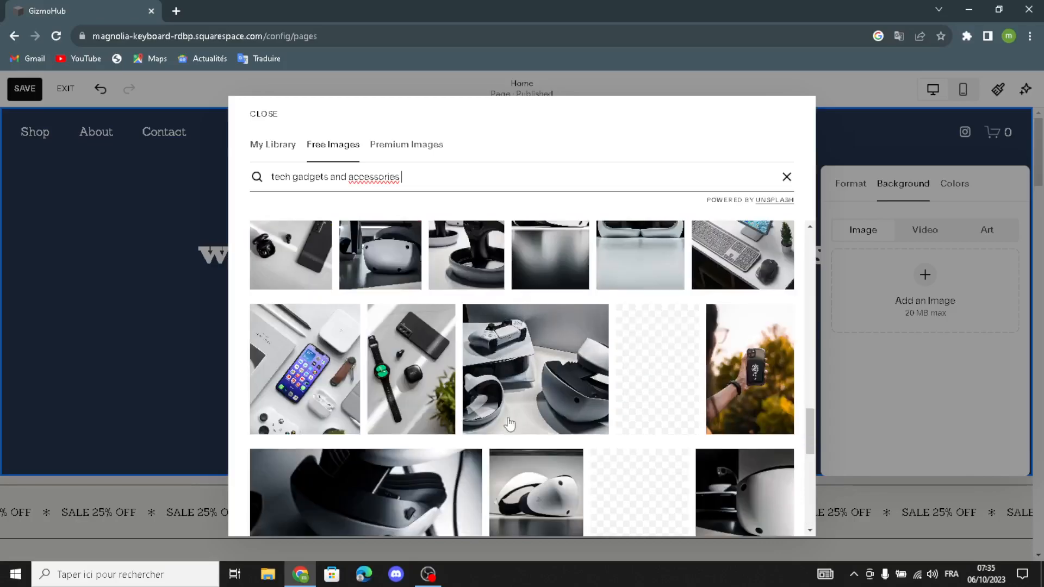
scroll(509, 424, "down", 6)
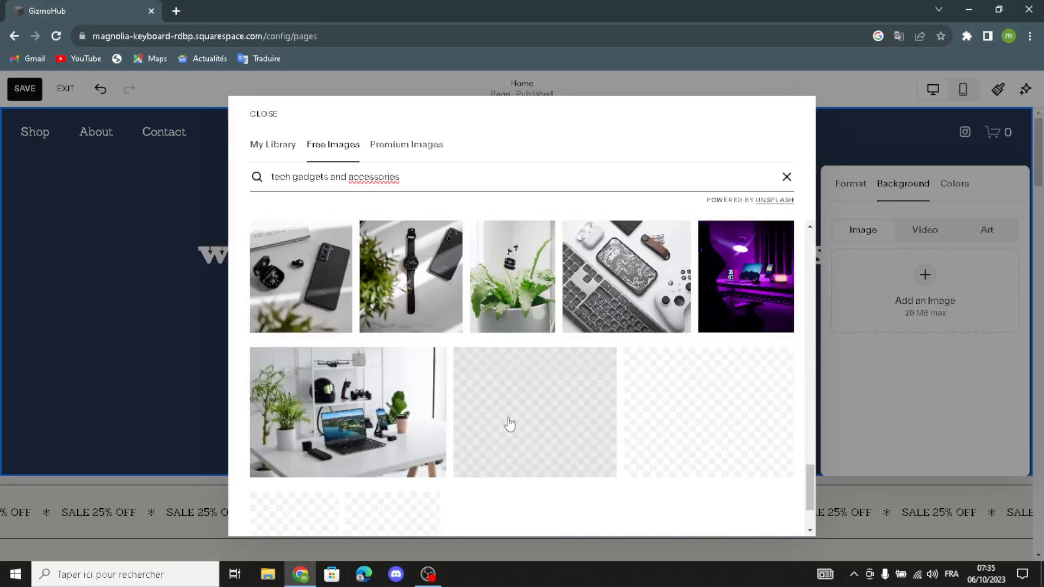
scroll(510, 424, "down", 4)
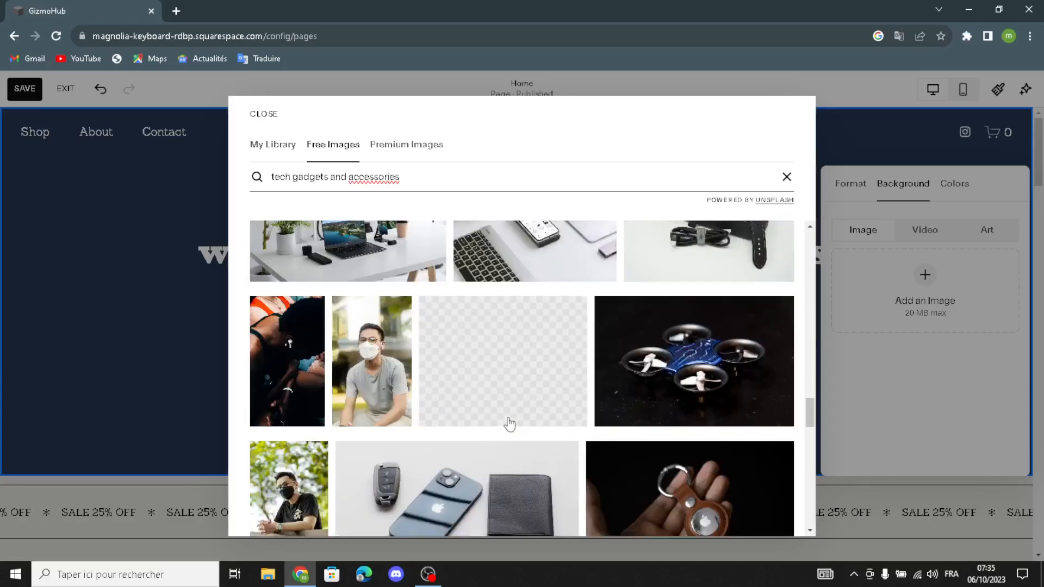
scroll(509, 424, "down", 3)
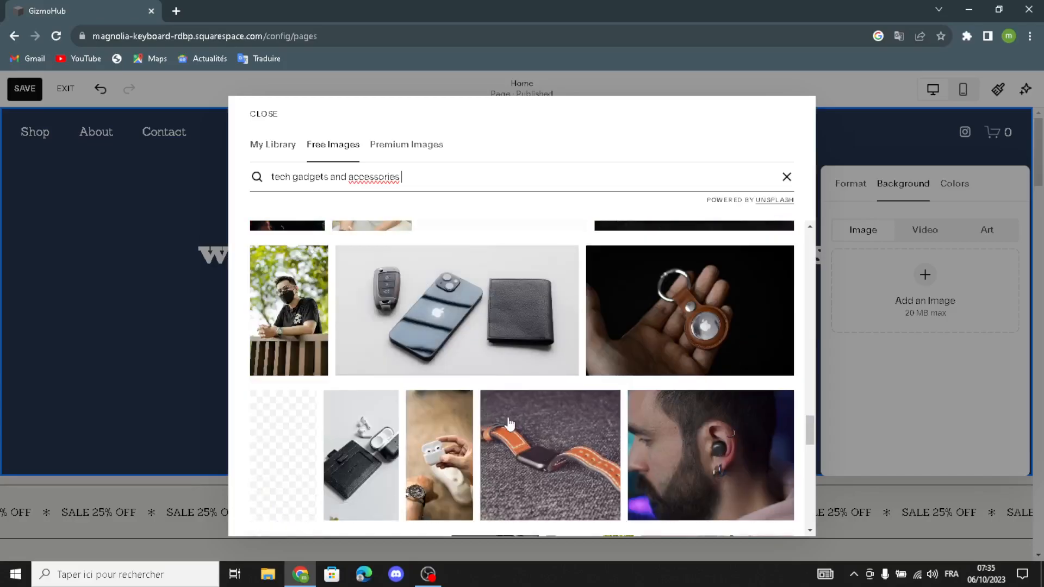
scroll(509, 423, "down", 5)
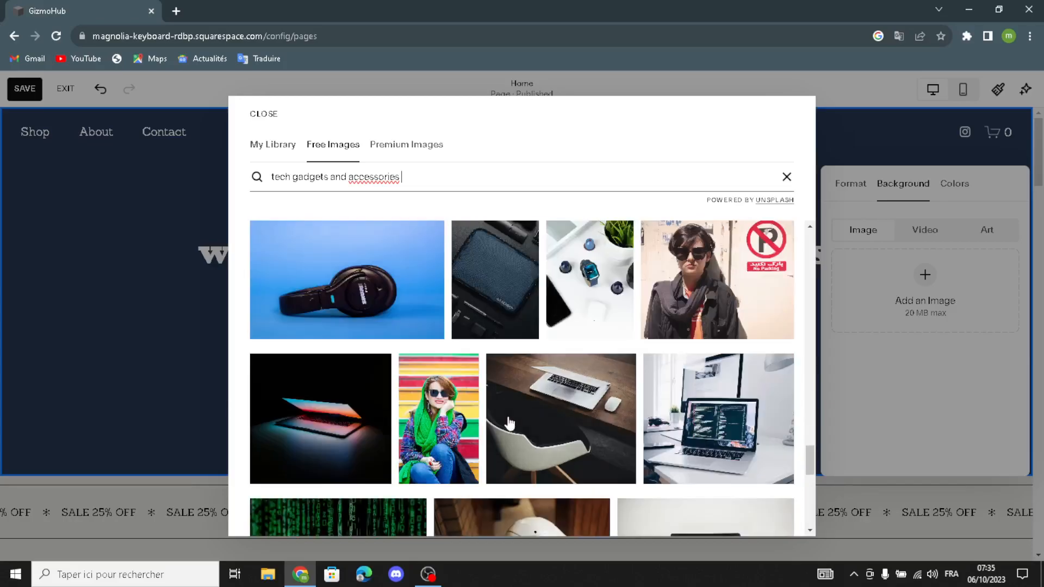
scroll(509, 423, "down", 2)
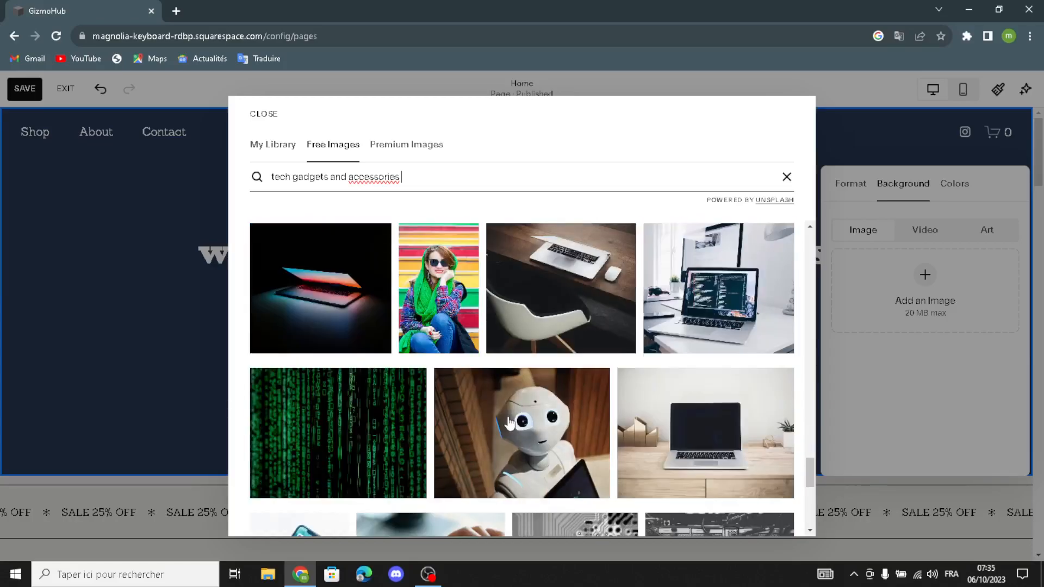
scroll(509, 423, "down", 6)
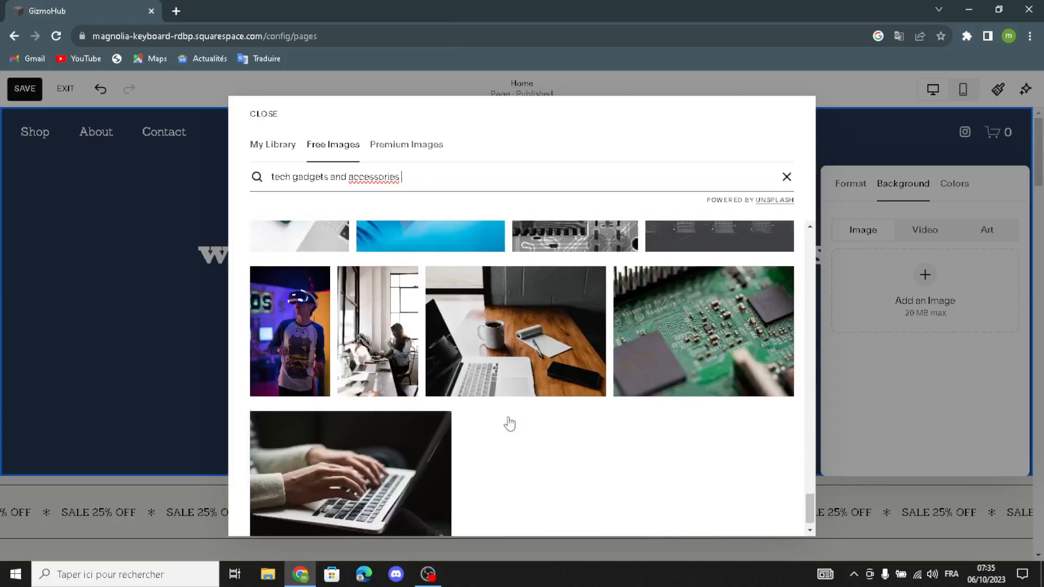
scroll(509, 423, "down", 2)
scroll(509, 423, "up", 3)
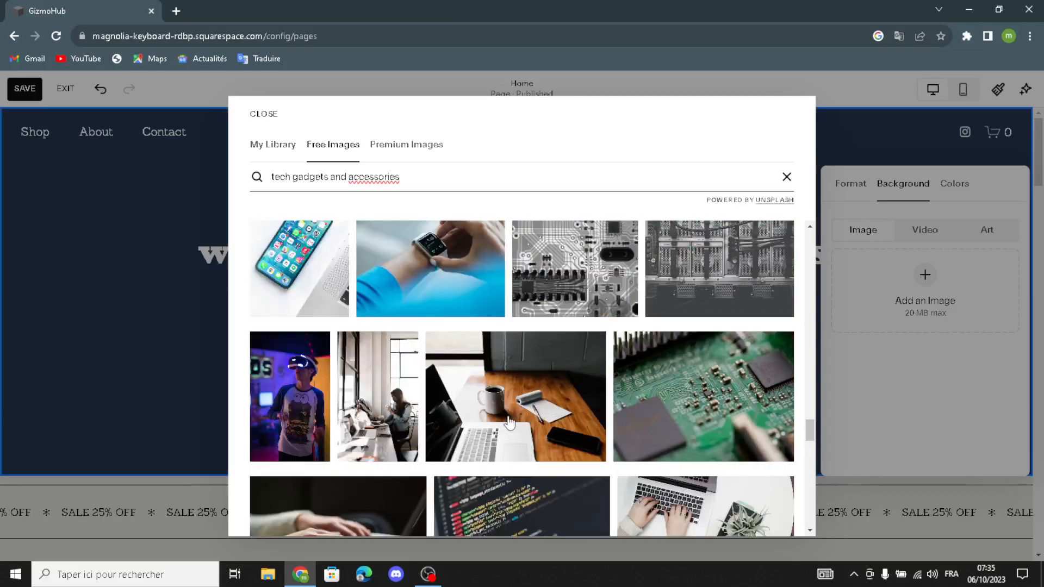
scroll(509, 423, "up", 3)
scroll(509, 420, "up", 6)
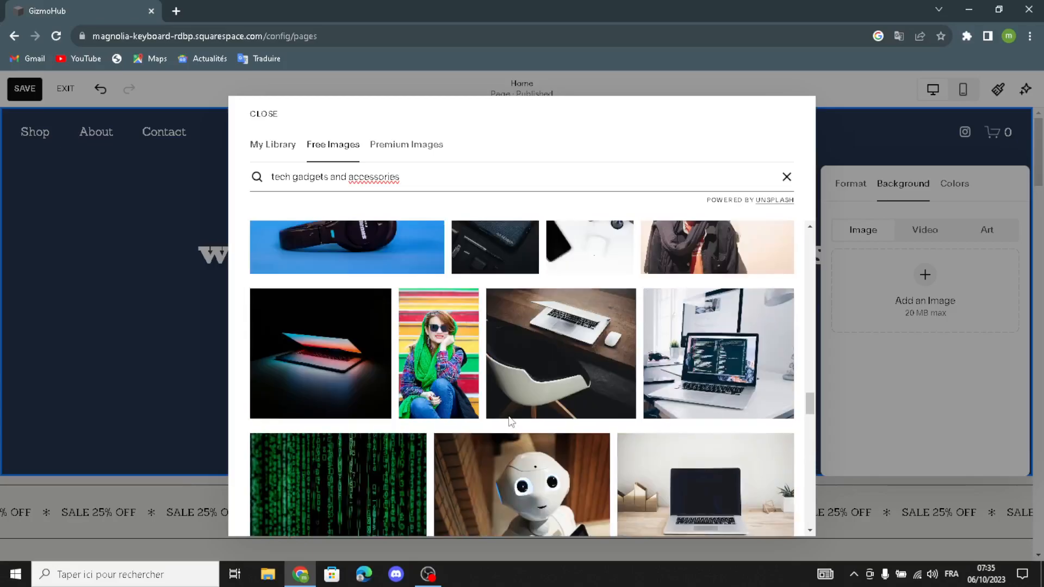
scroll(509, 423, "up", 6)
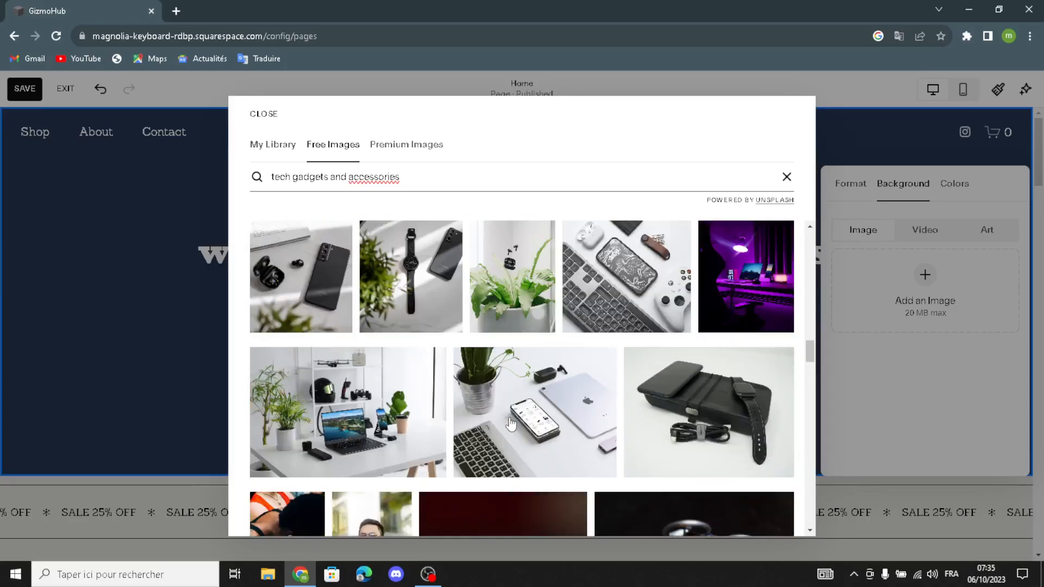
scroll(511, 424, "up", 8)
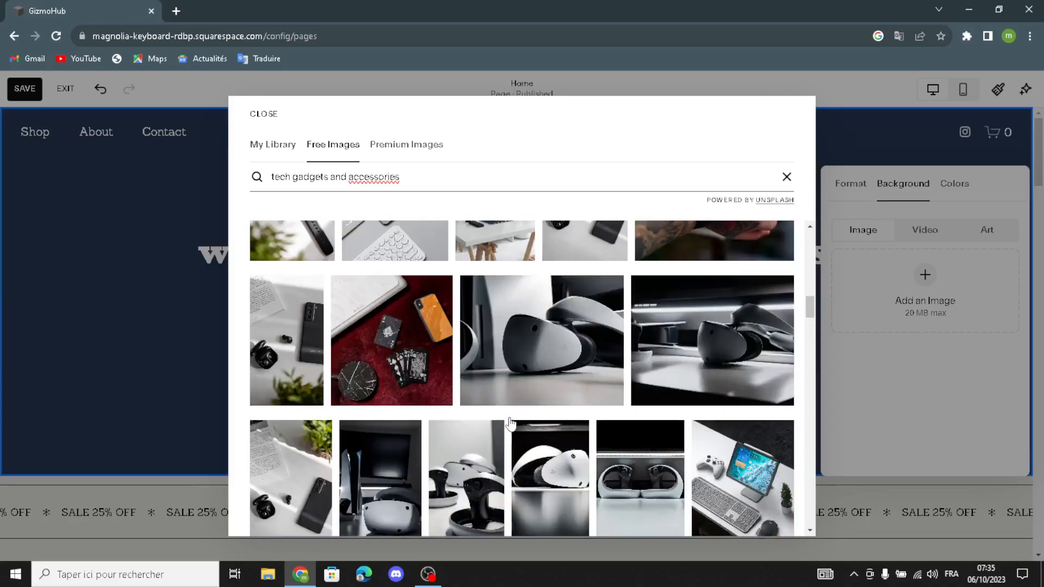
scroll(511, 424, "up", 8)
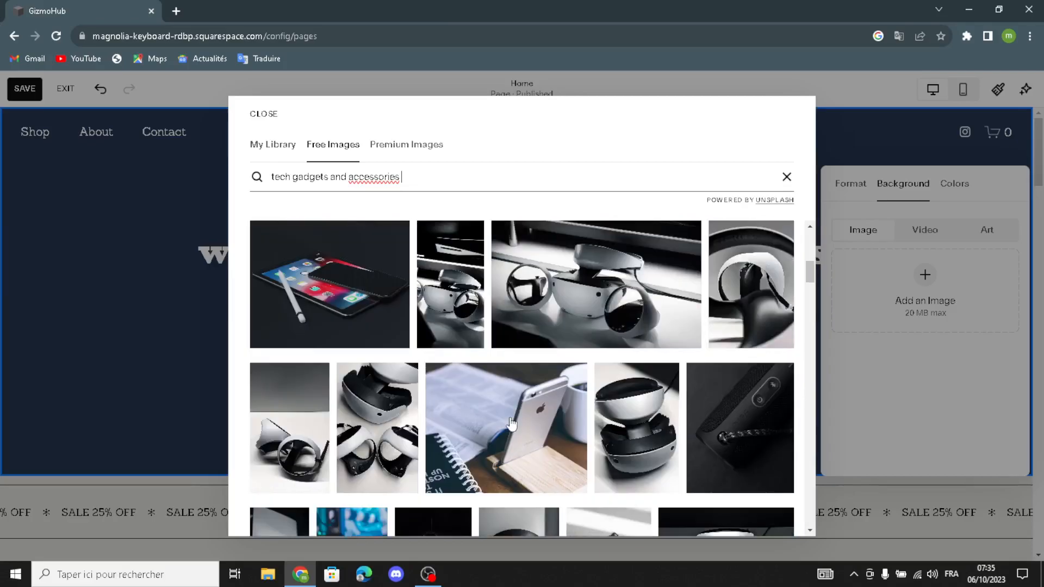
scroll(511, 424, "up", 6)
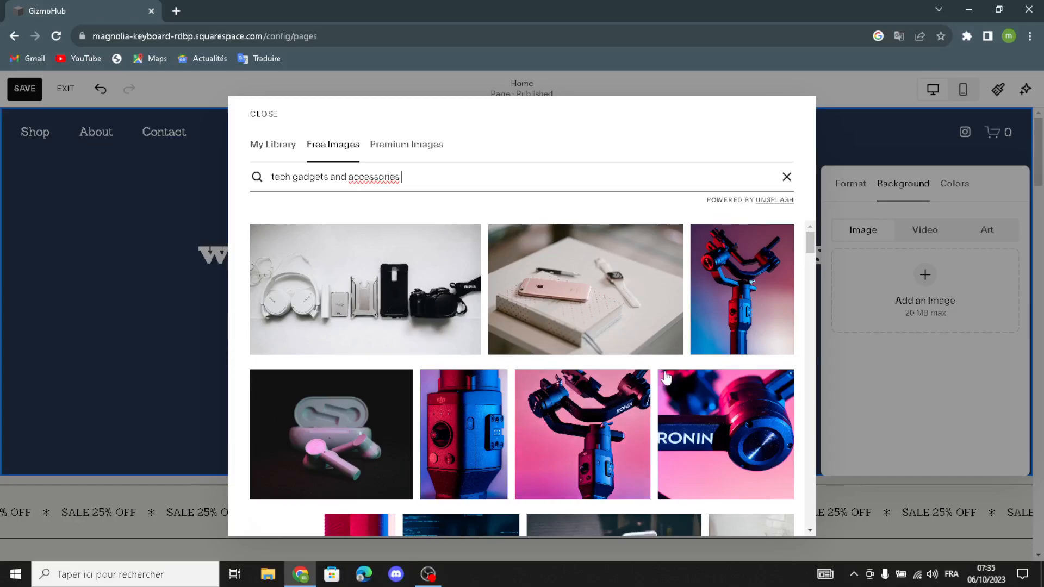
left_click(594, 326)
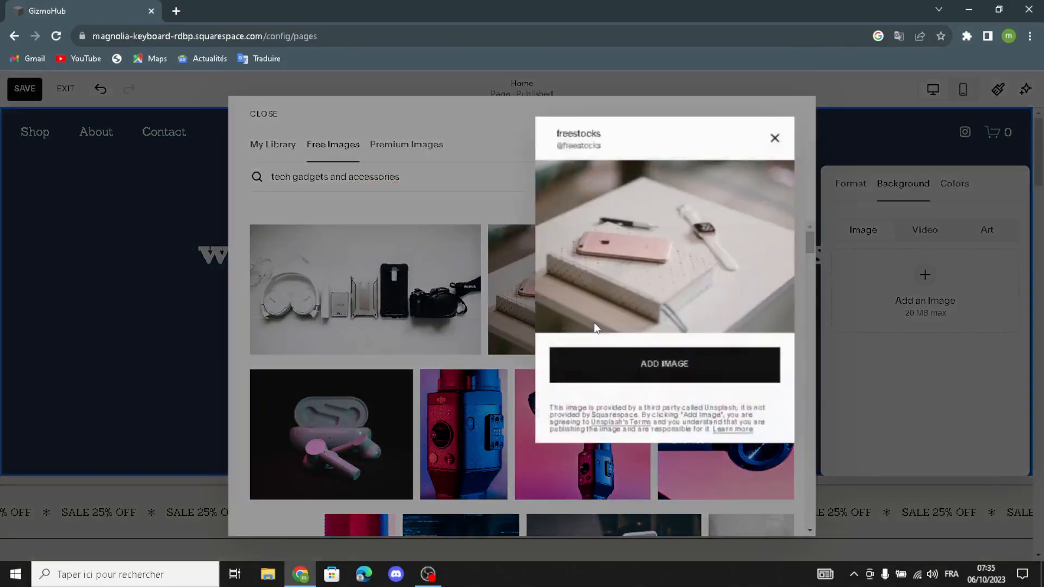
left_click(632, 365)
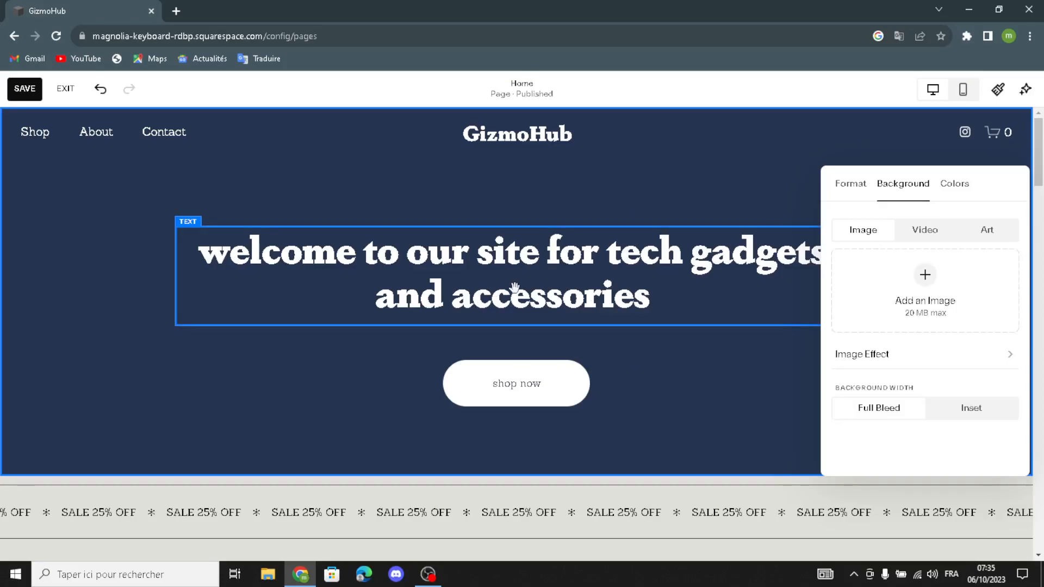
Enlarge the welcome heading block, widening it to the left and extending it down to the lower edge of the "shop now" button.
left_click(531, 281)
left_click_drag(532, 280, 125, 410)
left_click_drag(472, 279, 500, 276)
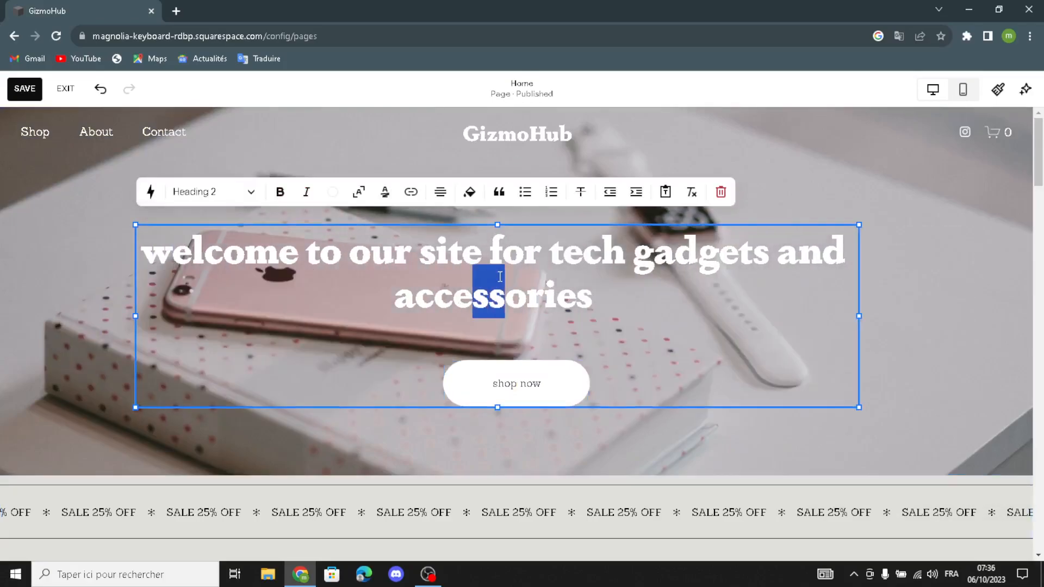
left_click(765, 425)
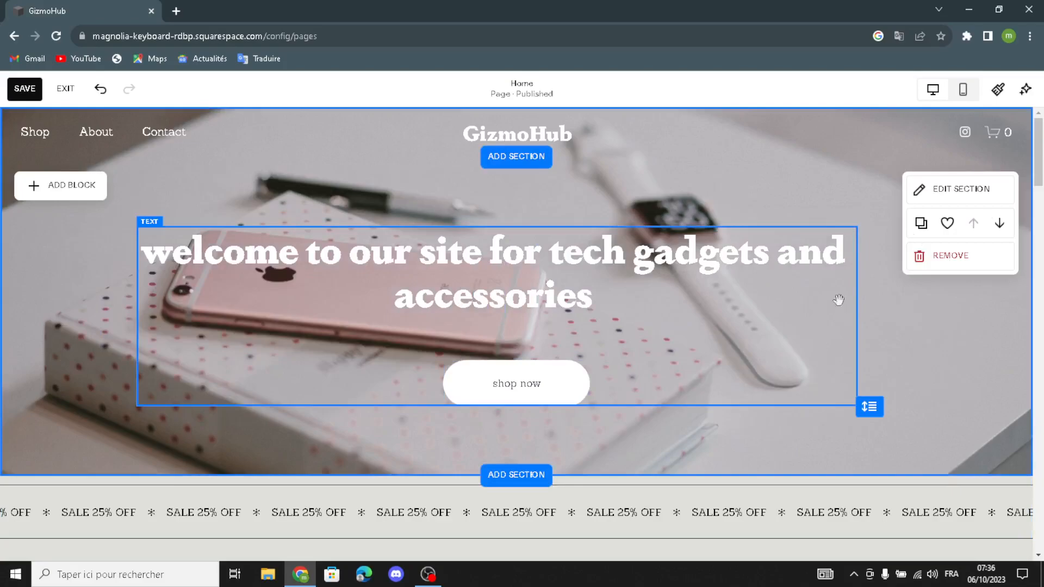
Examine the block types that can be added to the hero section, and close the list without adding one.
left_click(72, 191)
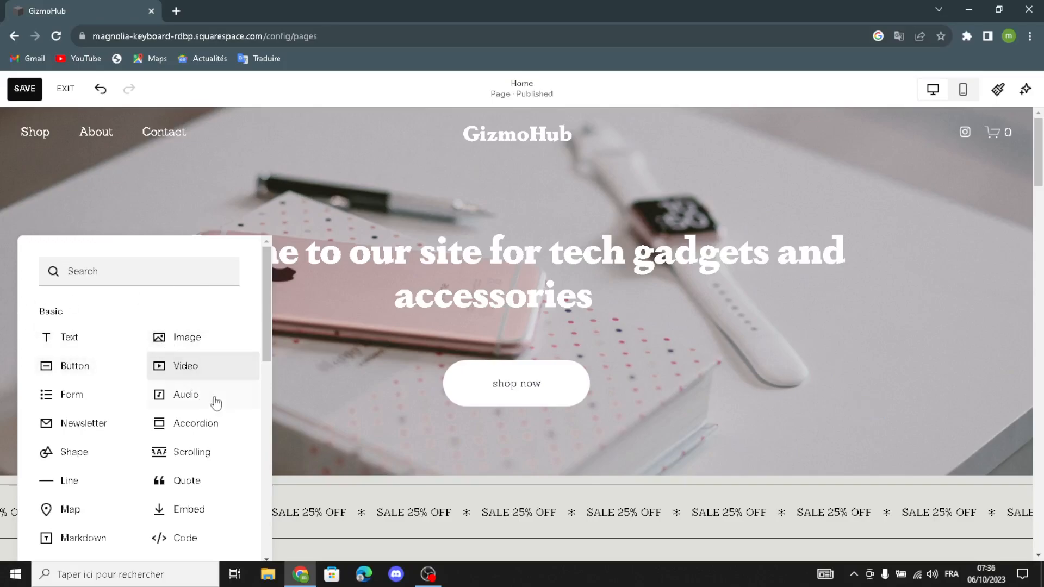
left_click(328, 441)
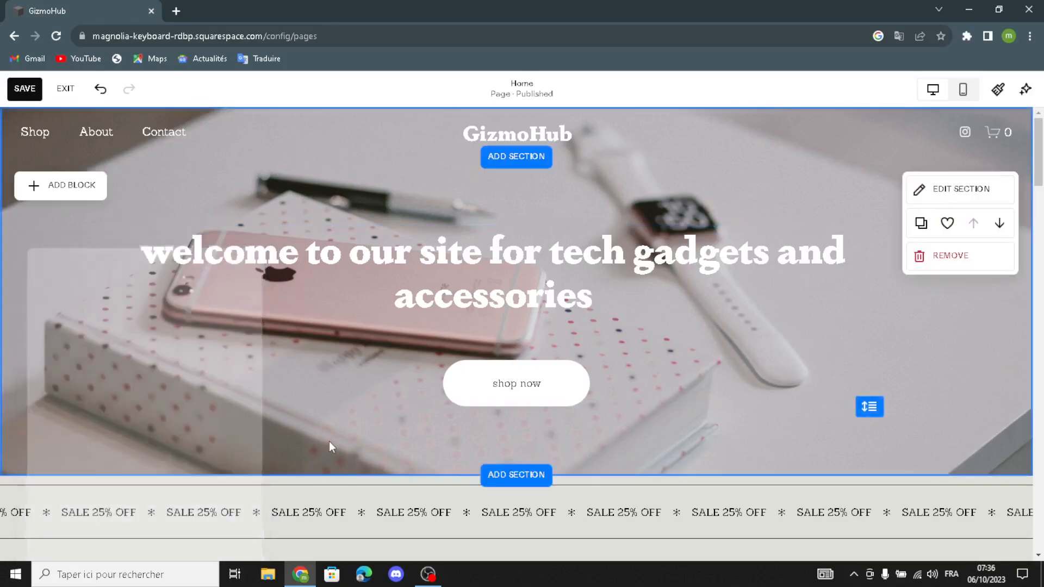
mouse_move(501, 126)
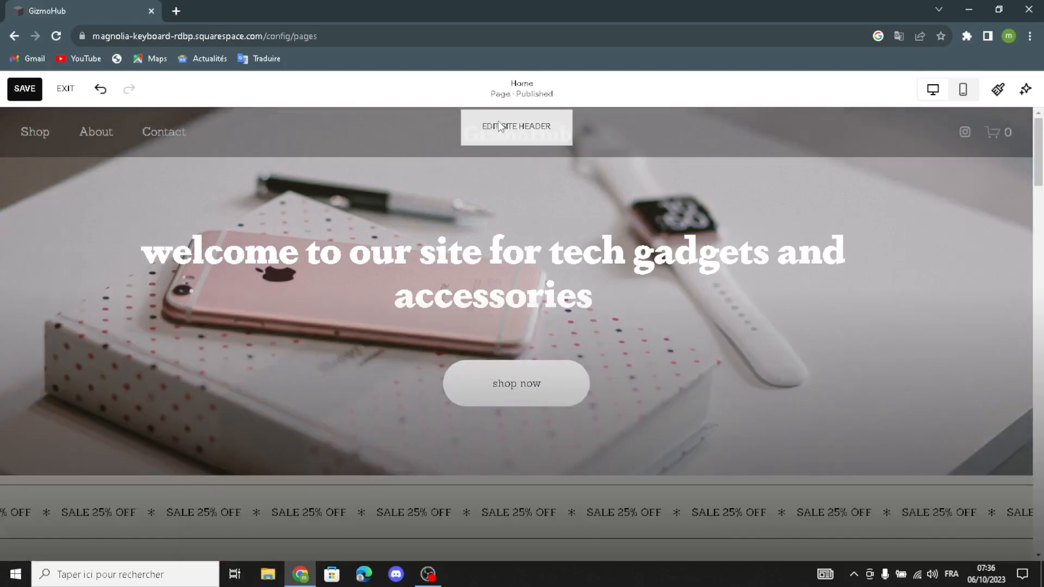
Open the site header for editing and review its site title, logo and mobile logo settings.
left_click(498, 125)
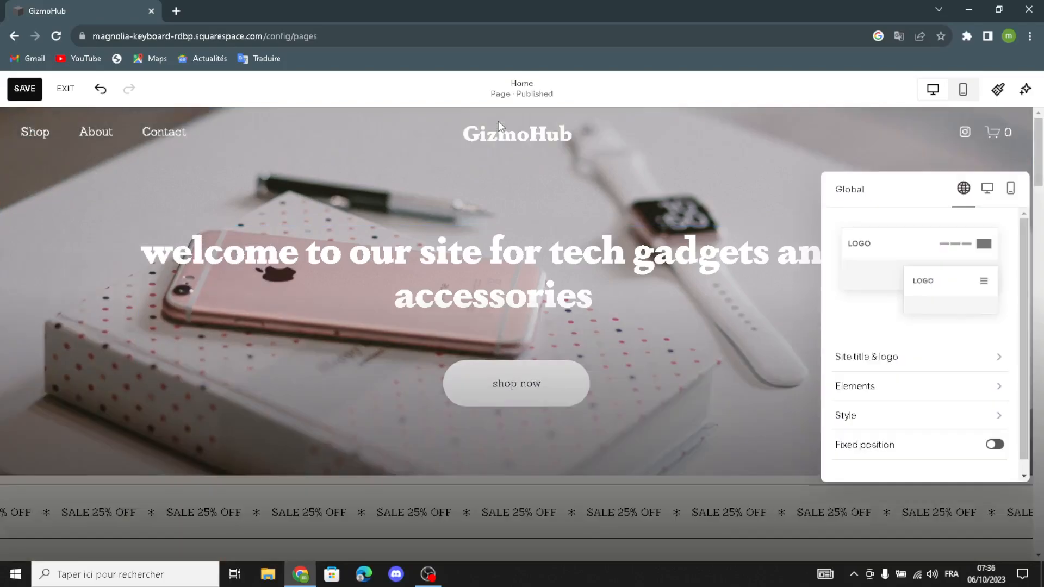
left_click(879, 358)
left_click(905, 239)
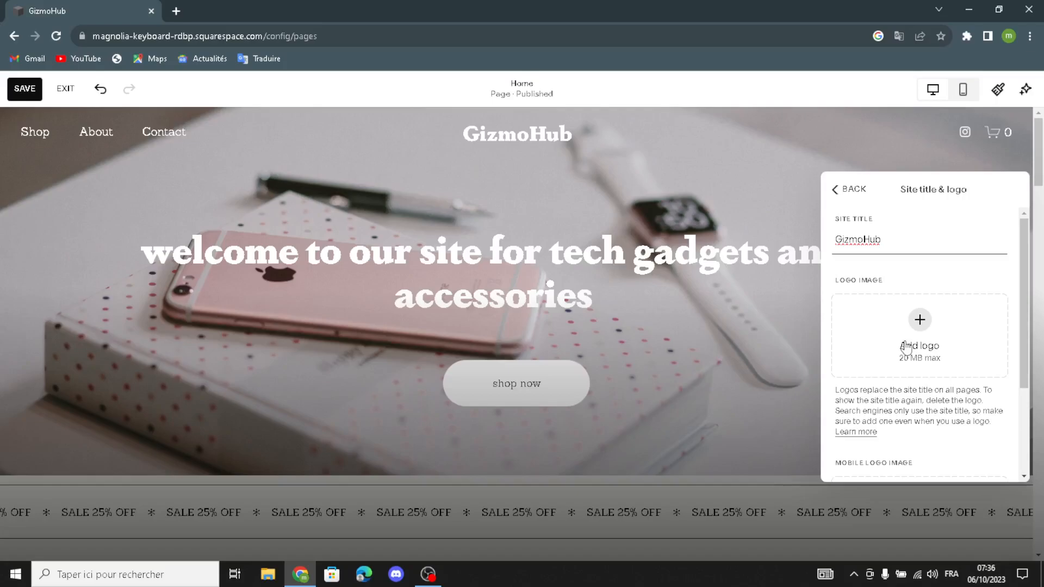
scroll(905, 347, "down", 3)
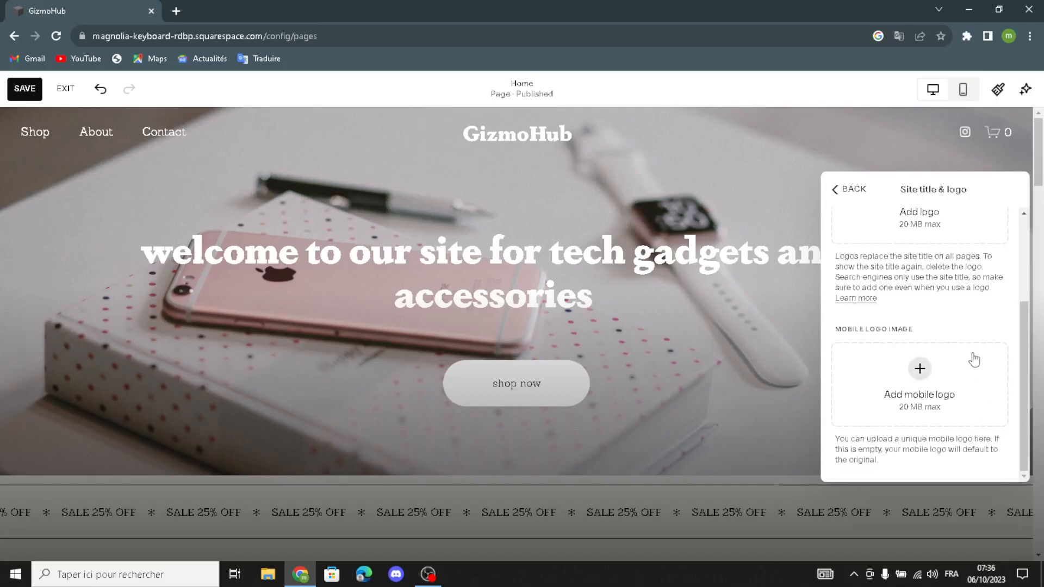
left_click(846, 196)
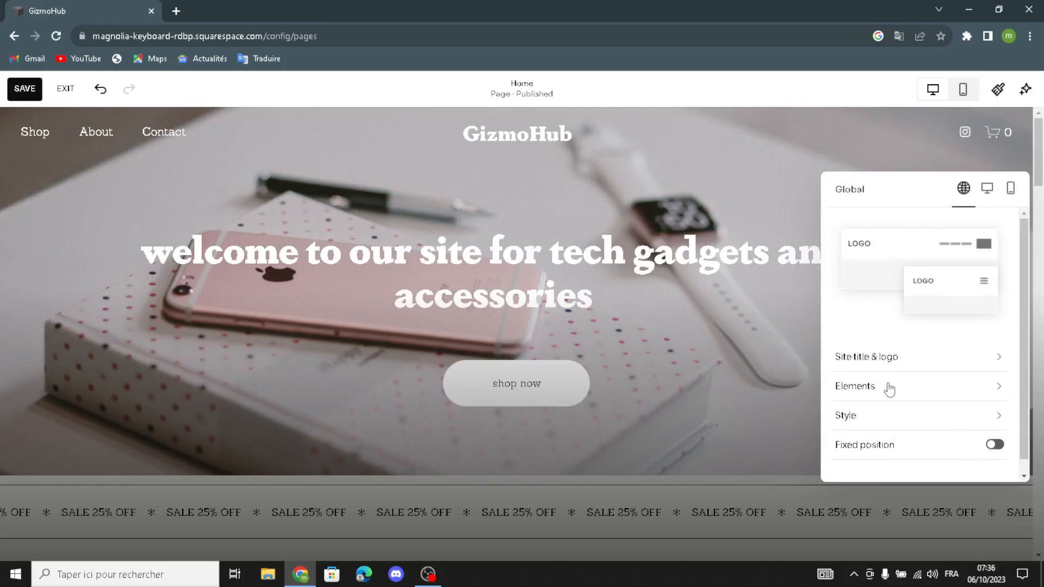
Try adding a "Get Started" button among the header elements, and switch it off again.
left_click(890, 387)
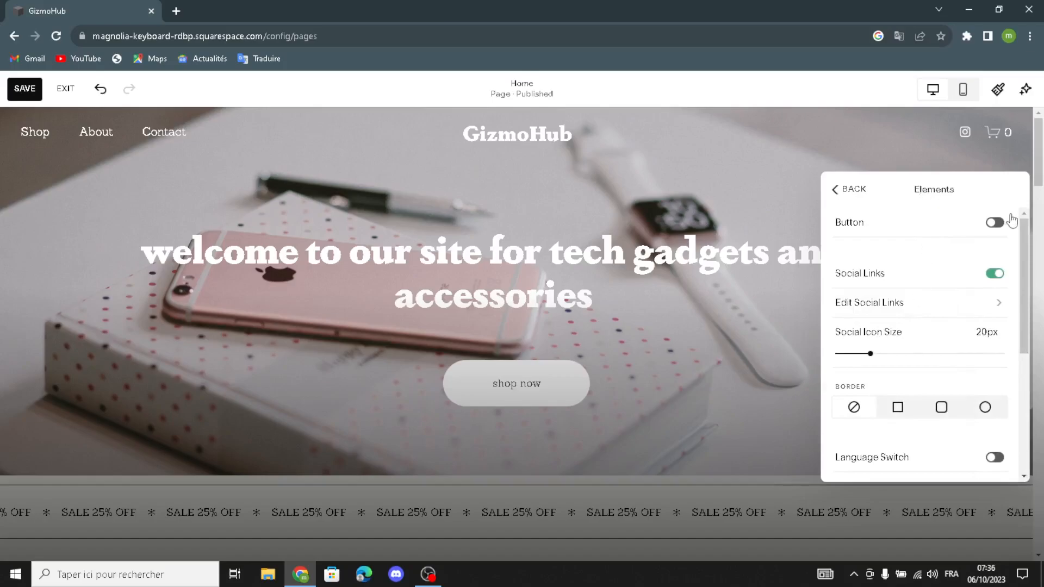
left_click(988, 224)
left_click(924, 261)
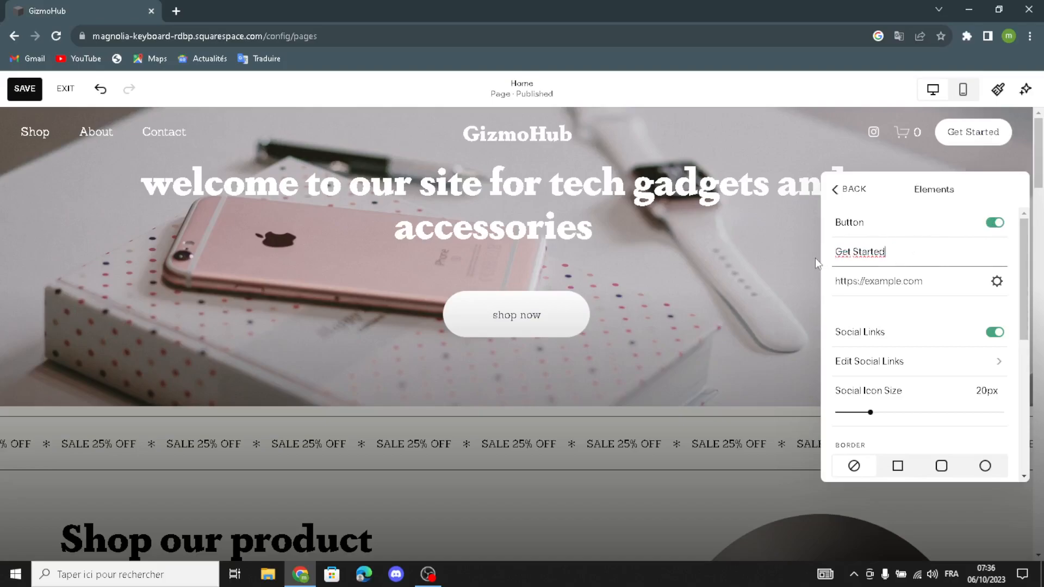
left_click(931, 233)
Change the header's cart icon to the solid shopping bag with the recycling symbol, and finish editing the header.
scroll(939, 365, "down", 4)
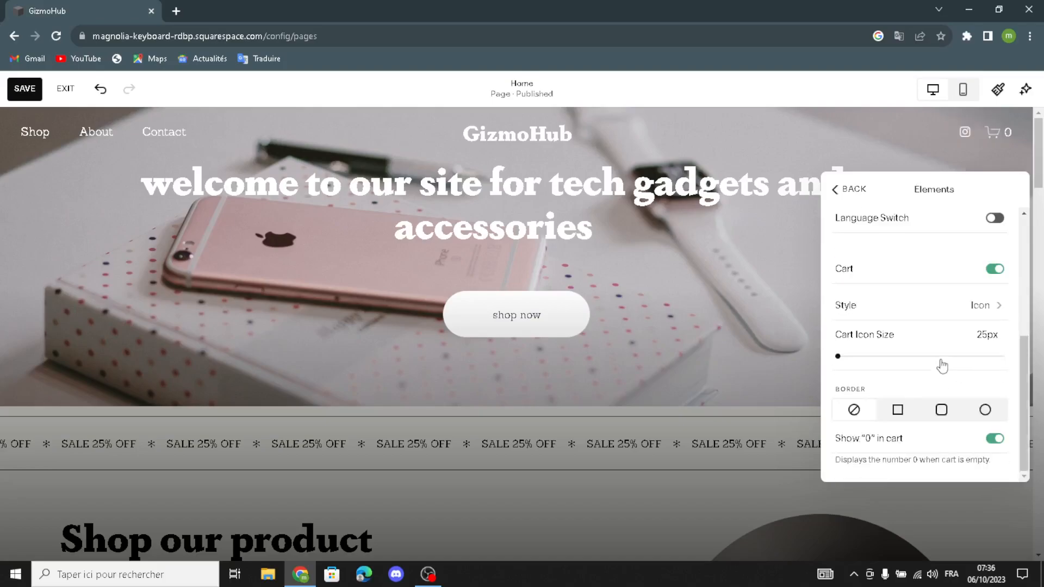
left_click(985, 310)
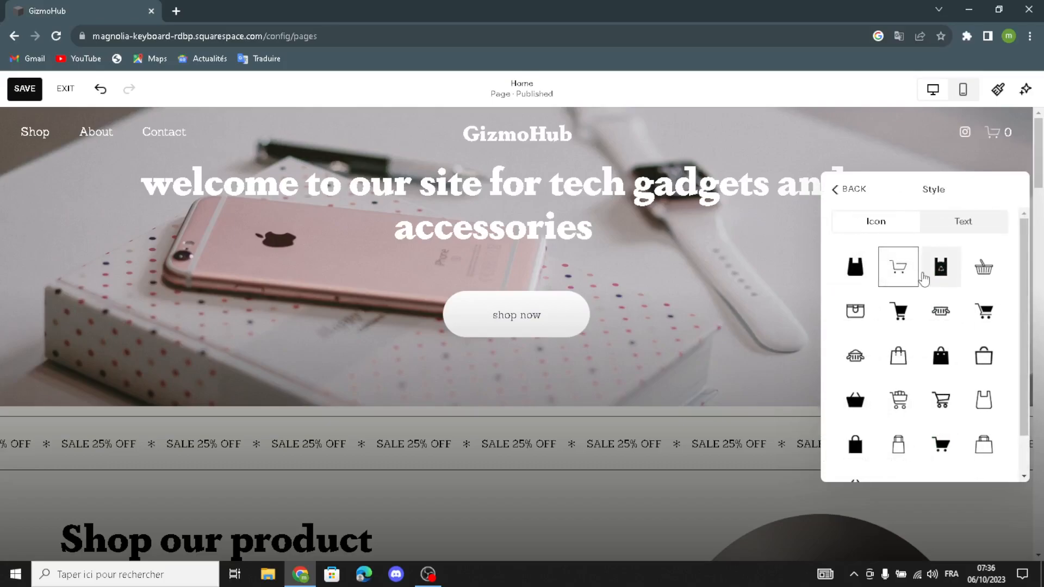
left_click(941, 266)
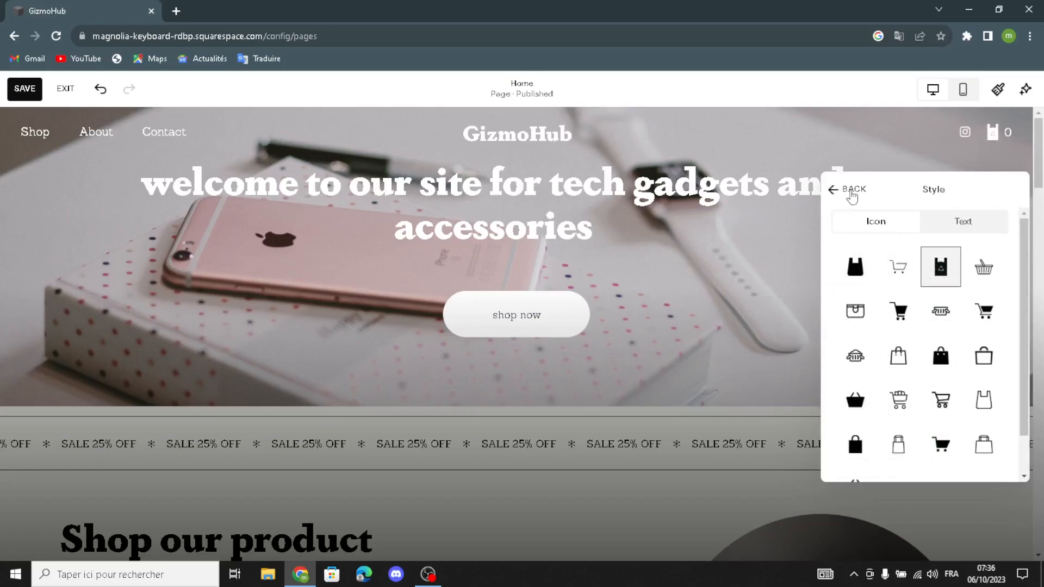
left_click(856, 190)
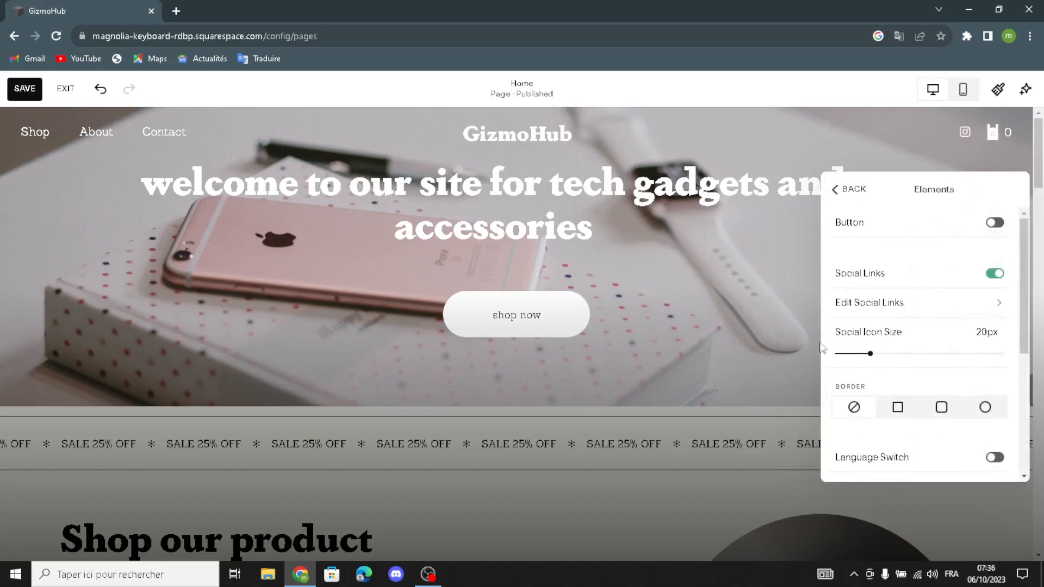
left_click(864, 196)
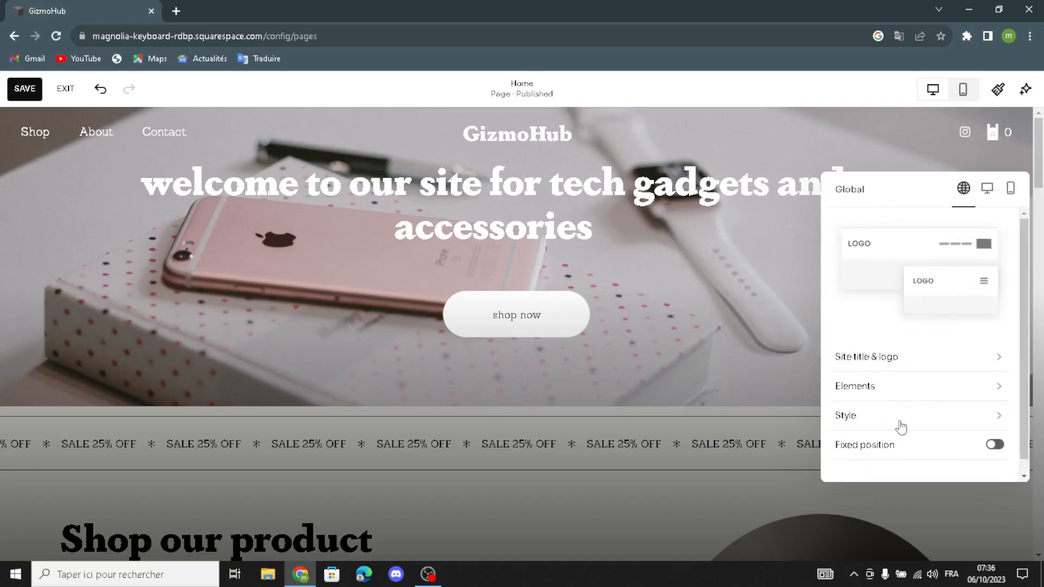
left_click(856, 141)
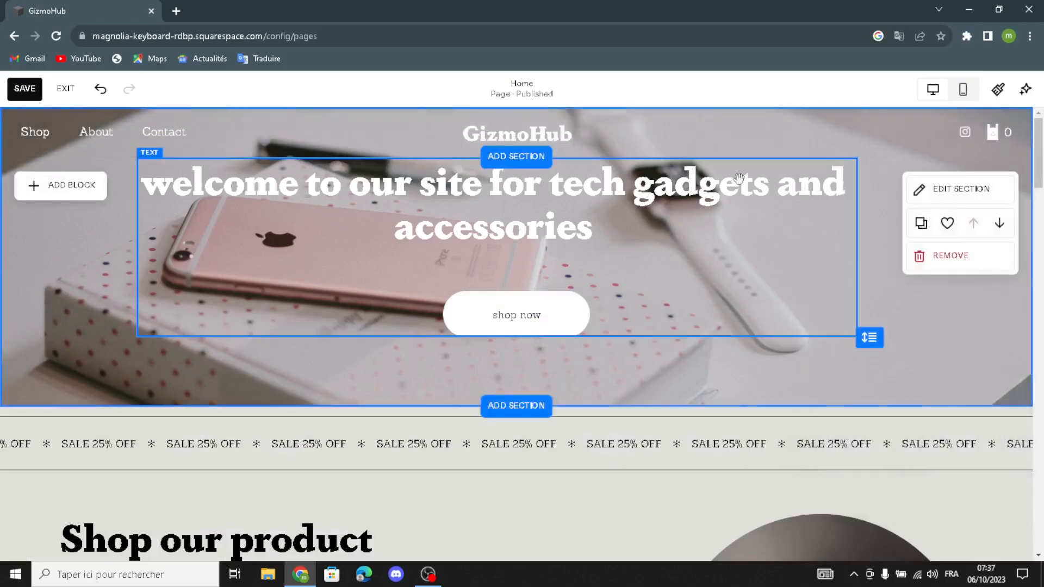
Examine the section categories that can be added to the homepage, and close the list without adding one.
scroll(291, 354, "down", 1)
scroll(314, 342, "up", 1)
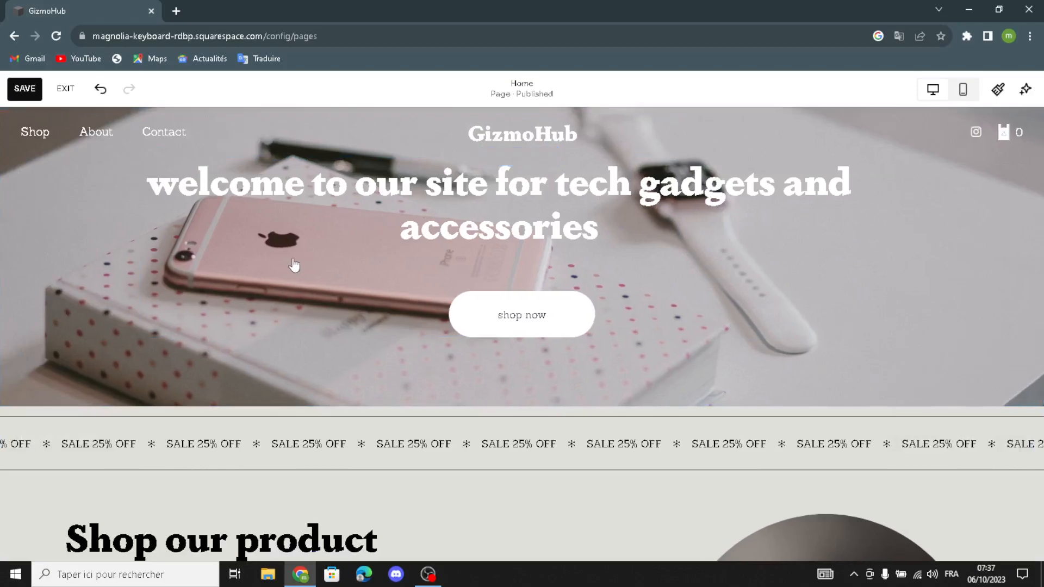
scroll(136, 390, "down", 5)
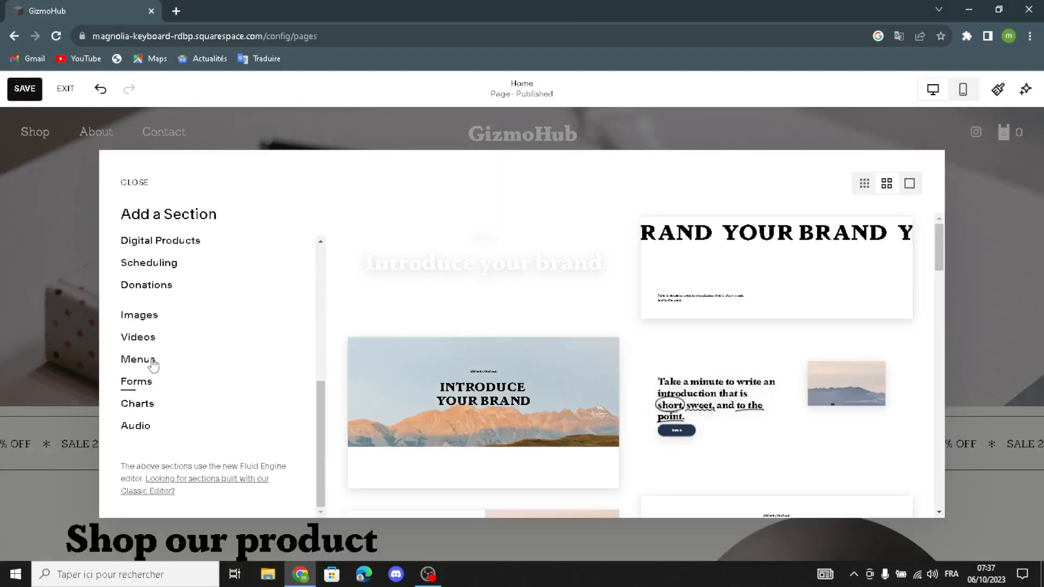
scroll(199, 376, "up", 5)
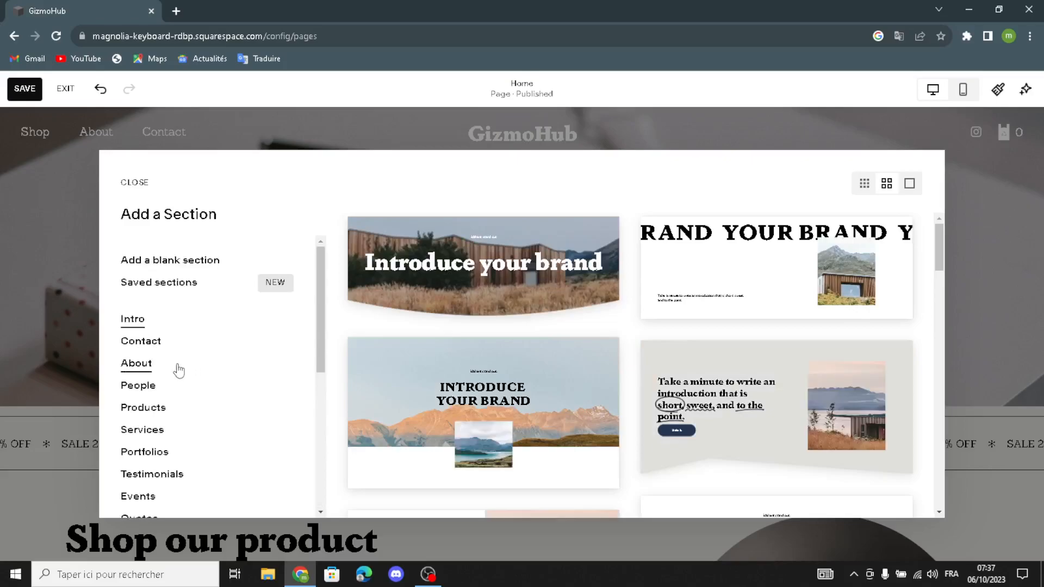
scroll(163, 375, "down", 5)
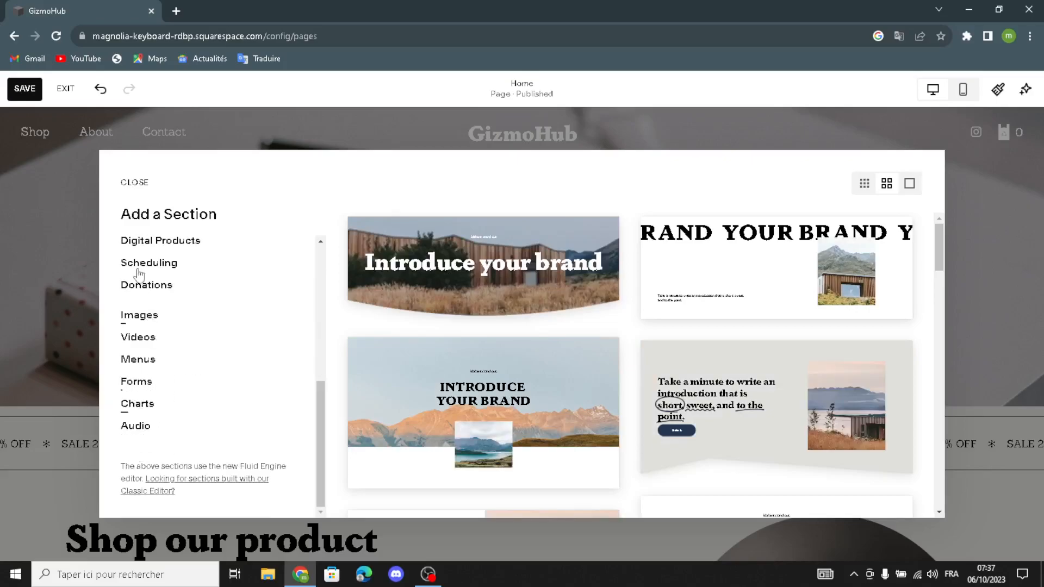
left_click(138, 187)
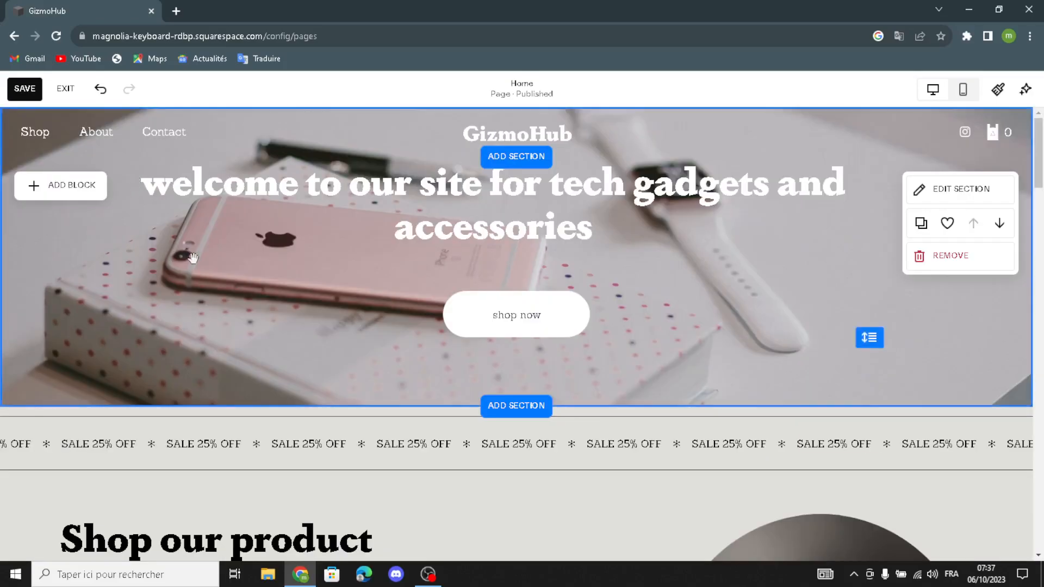
scroll(559, 359, "down", 5)
scroll(530, 359, "up", 4)
scroll(526, 357, "up", 1)
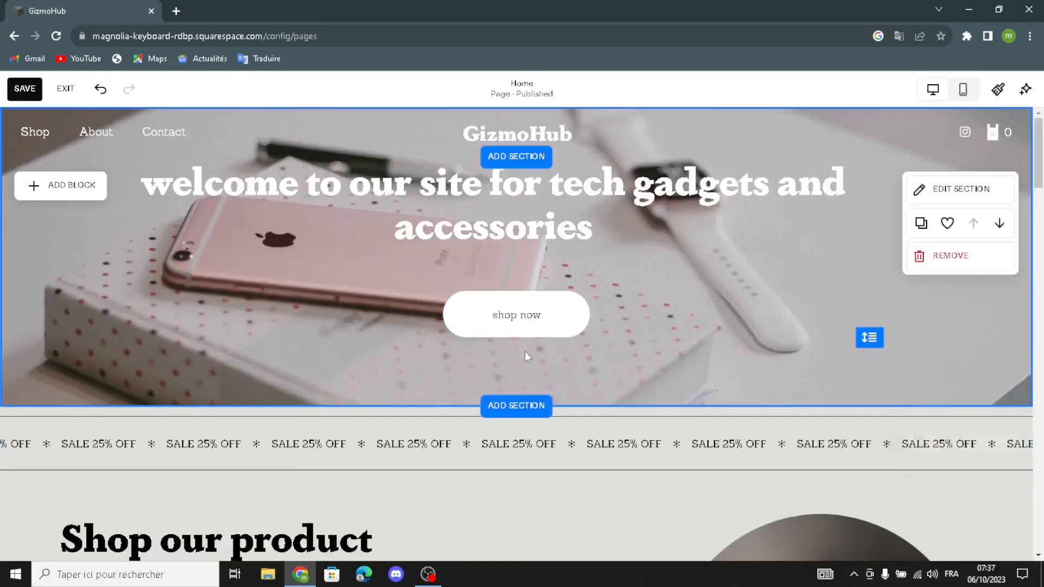